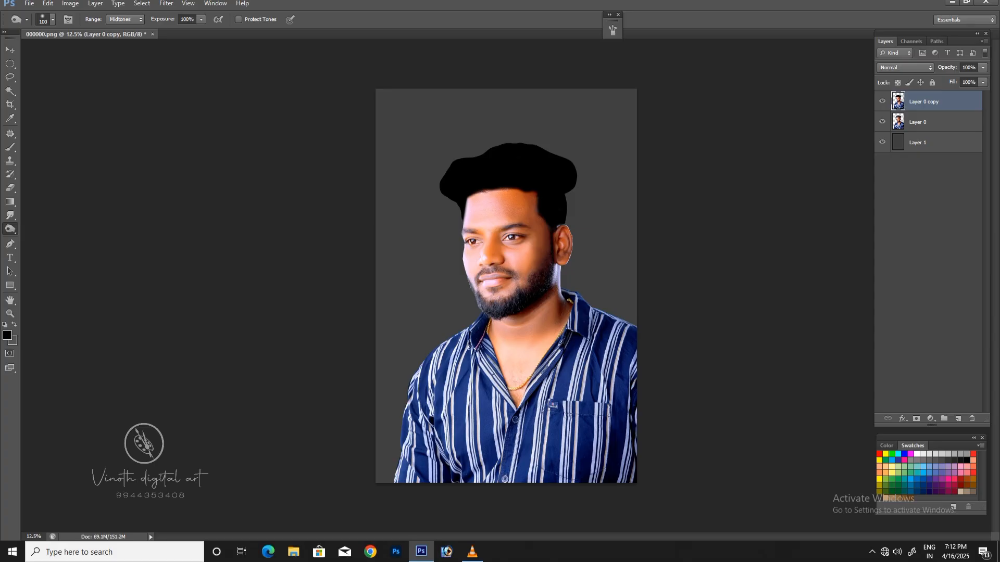
# - Choose the Brush tool and compare the black hair shape with the original hair by hiding and reshowing Layer 0 copy
pyautogui.hotkey('ctrl', '+')
pyautogui.hotkey('ctrl', '+')
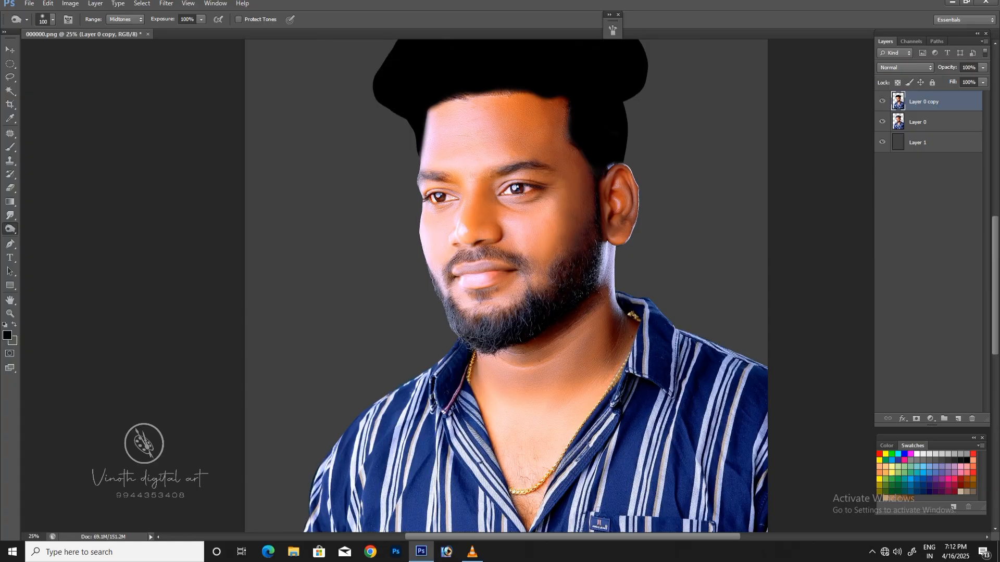
pyautogui.hotkey('ctrl', '+')
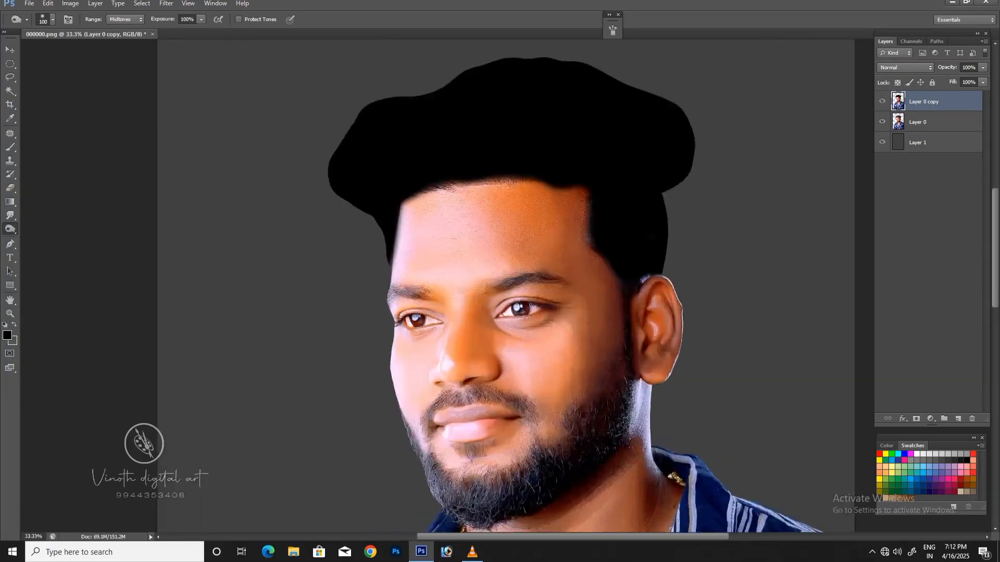
pyautogui.hscroll(3, 505, 287)
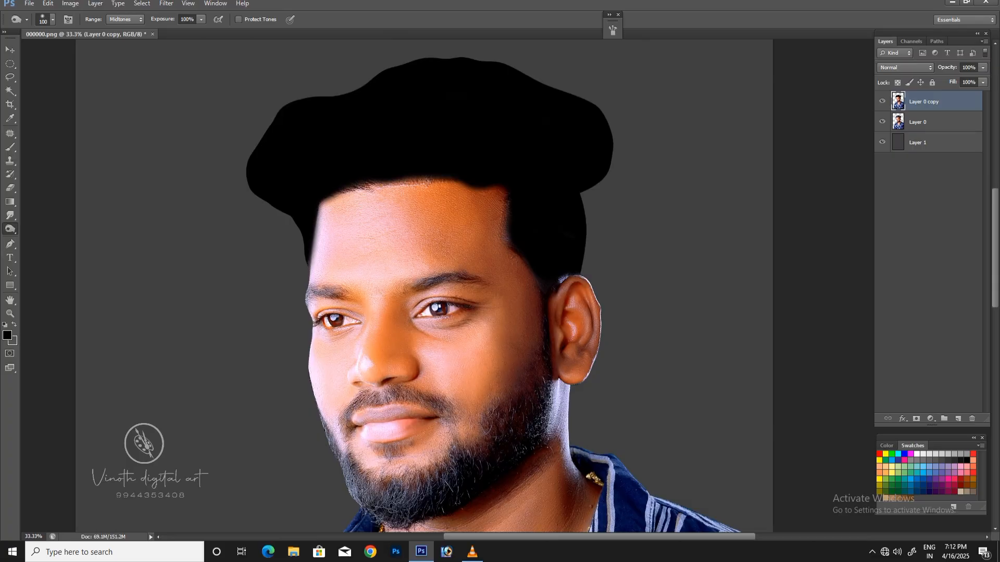
pyautogui.hscroll(-5, 435, 287)
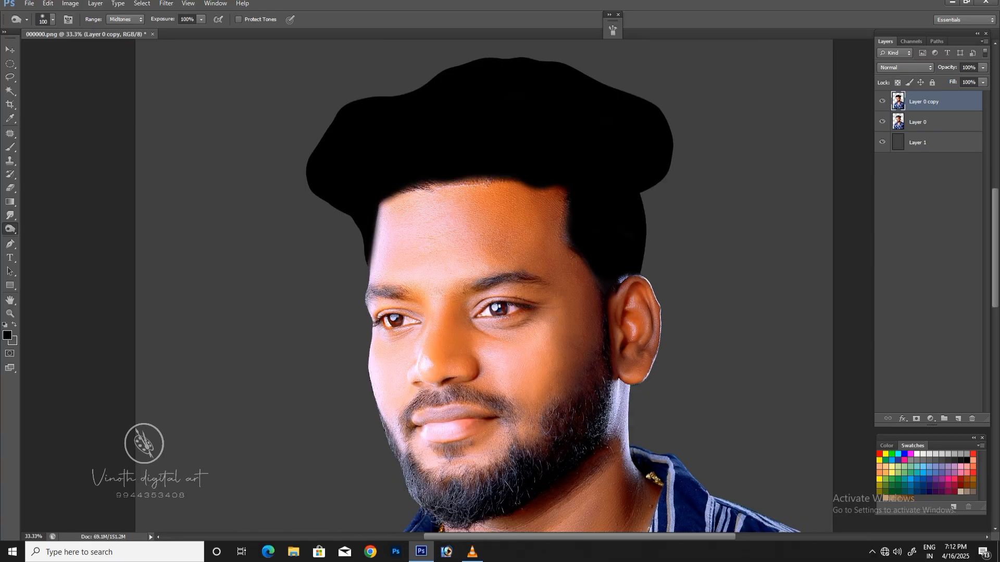
pyautogui.scroll(5, 490, 291)
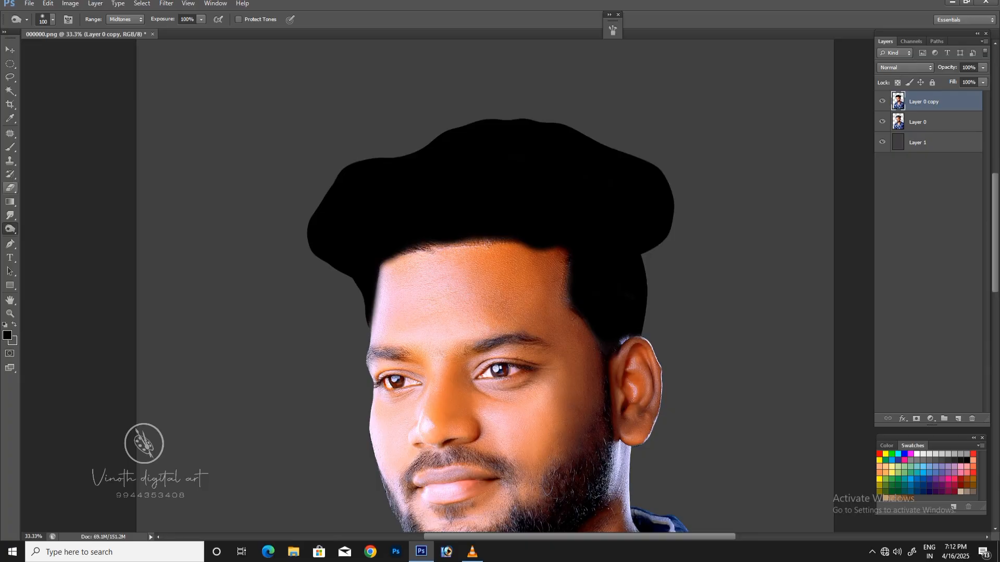
pyautogui.press('b')
pyautogui.click(882, 101)
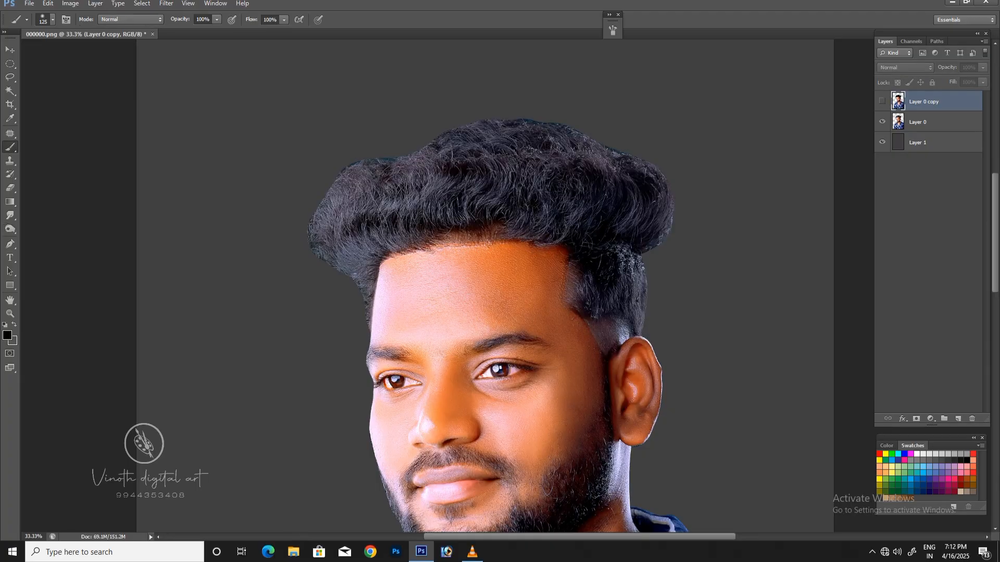
pyautogui.hotkey('ctrl', '+')
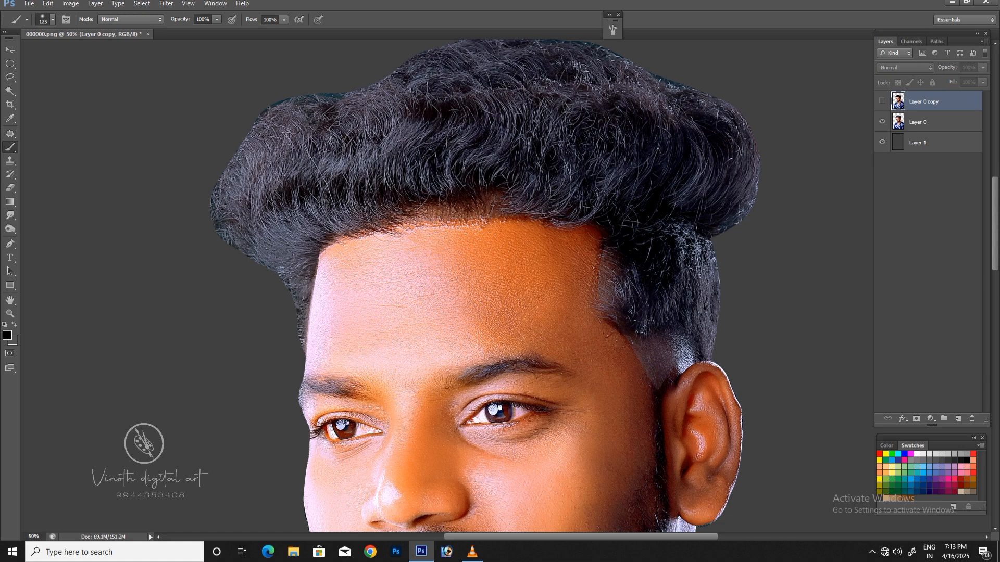
pyautogui.hotkey('ctrl', ',')
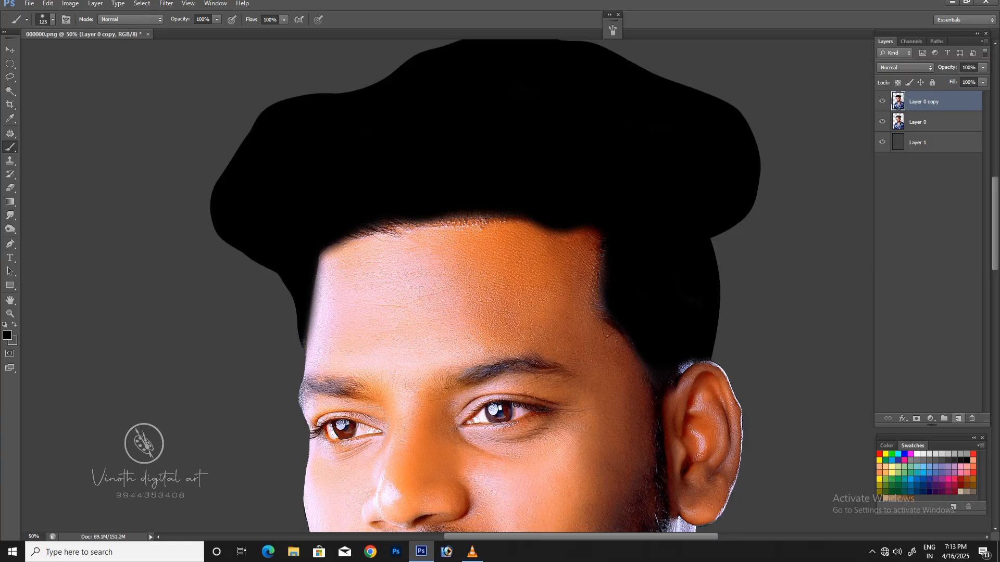
# - Add a new layer above Layer 0 copy and choose the 35 px tilted elliptical brush tip
pyautogui.click(957, 418)
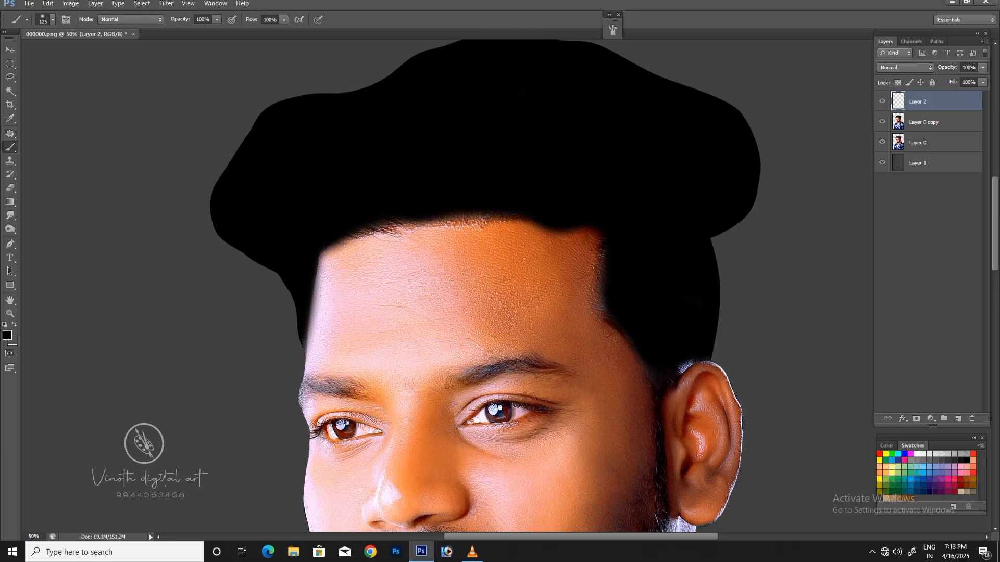
pyautogui.click(612, 30)
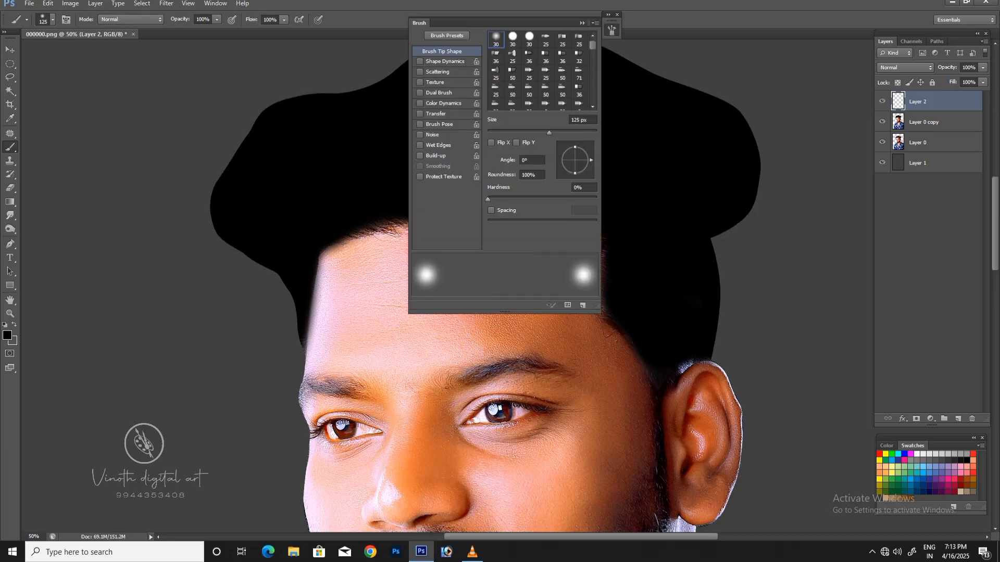
pyautogui.scroll(-5, 537, 70)
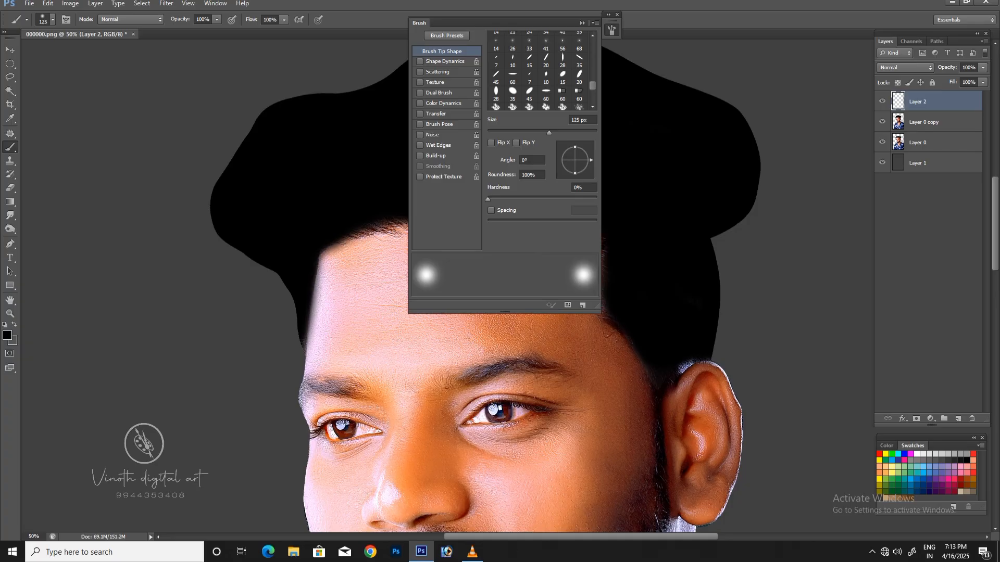
pyautogui.click(512, 92)
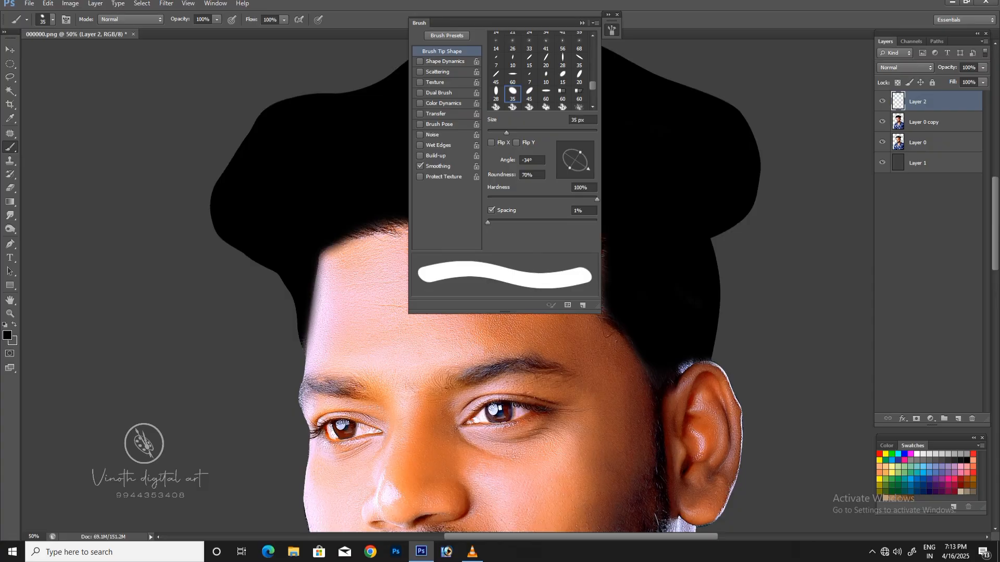
# - Enable Shape Dynamics and Transfer for the brush, with size and angle jitter controlled by Pen Pressure
pyautogui.click(420, 62)
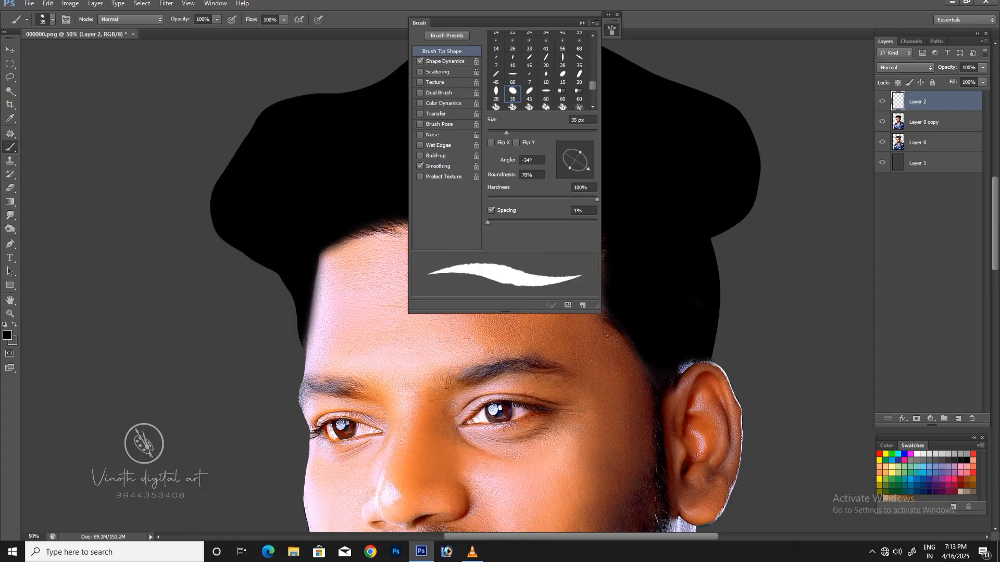
pyautogui.click(420, 114)
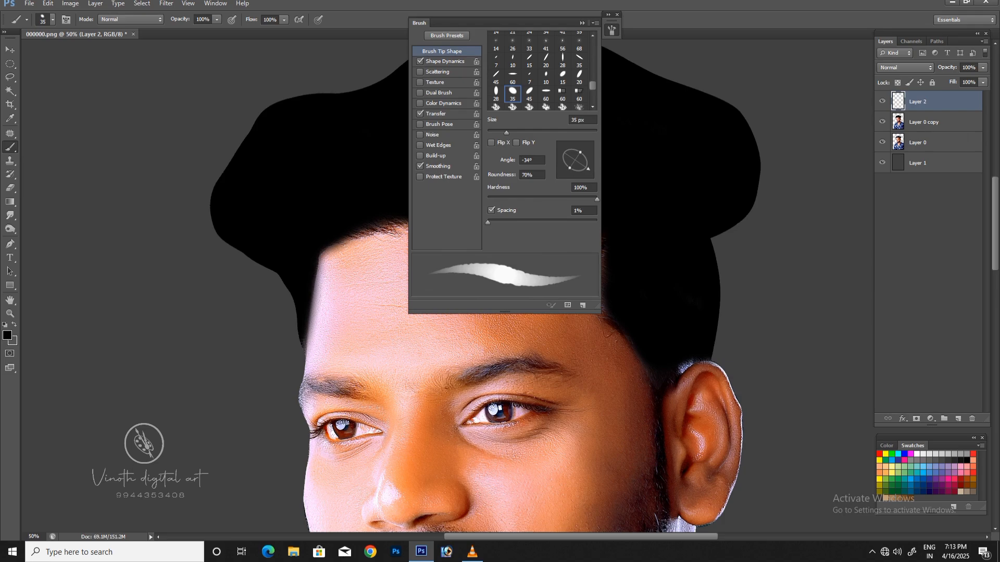
pyautogui.click(445, 62)
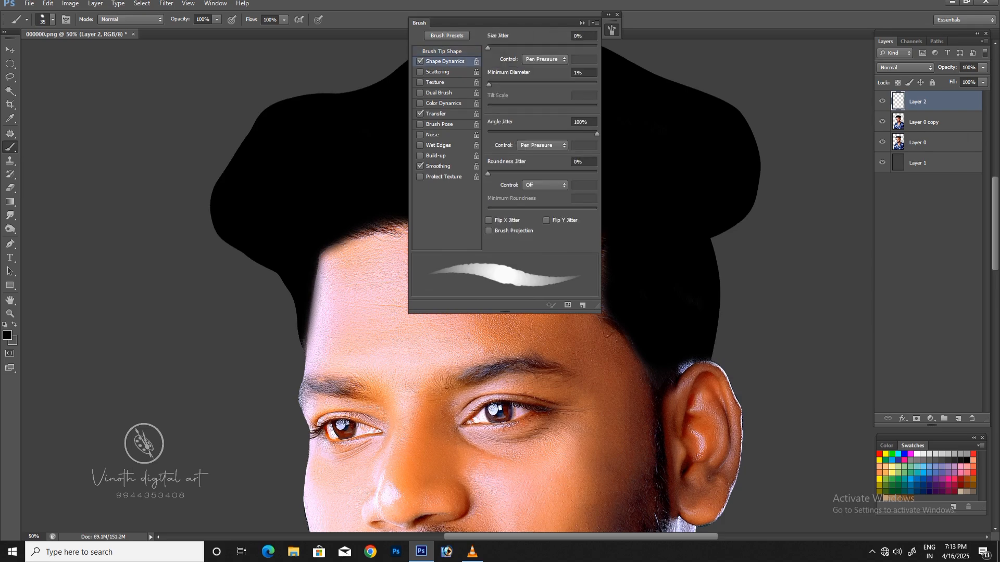
pyautogui.click(544, 59)
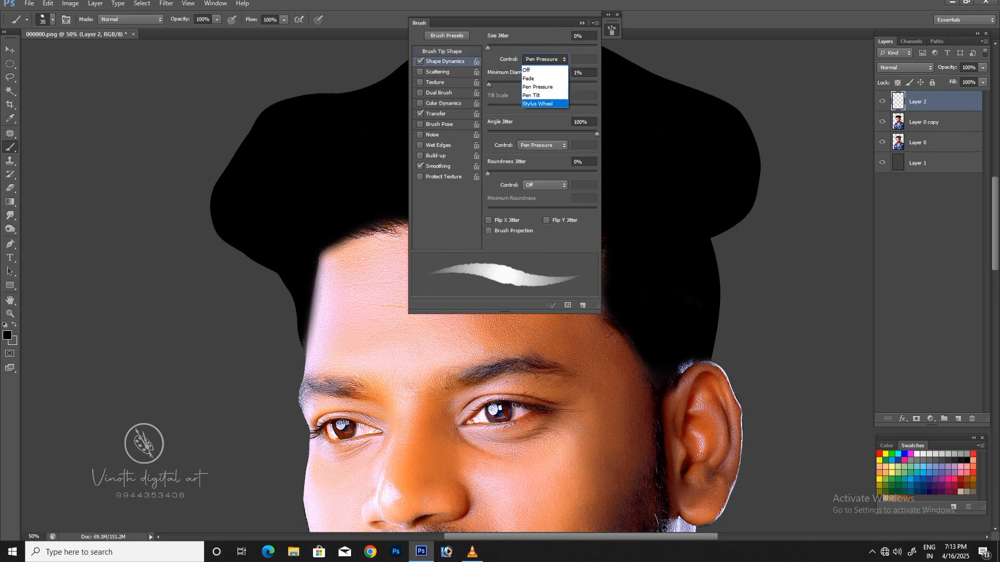
pyautogui.click(537, 87)
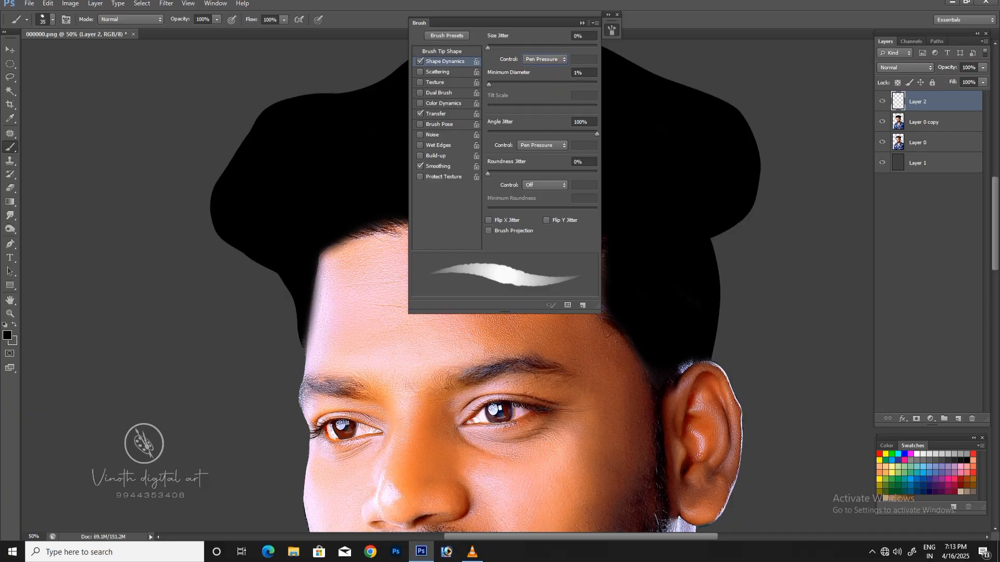
pyautogui.click(542, 145)
pyautogui.press('Return')
# - Set the Transfer opacity and flow jitter controls to Pen Pressure and enlarge the brush to 50 px
pyautogui.click(436, 114)
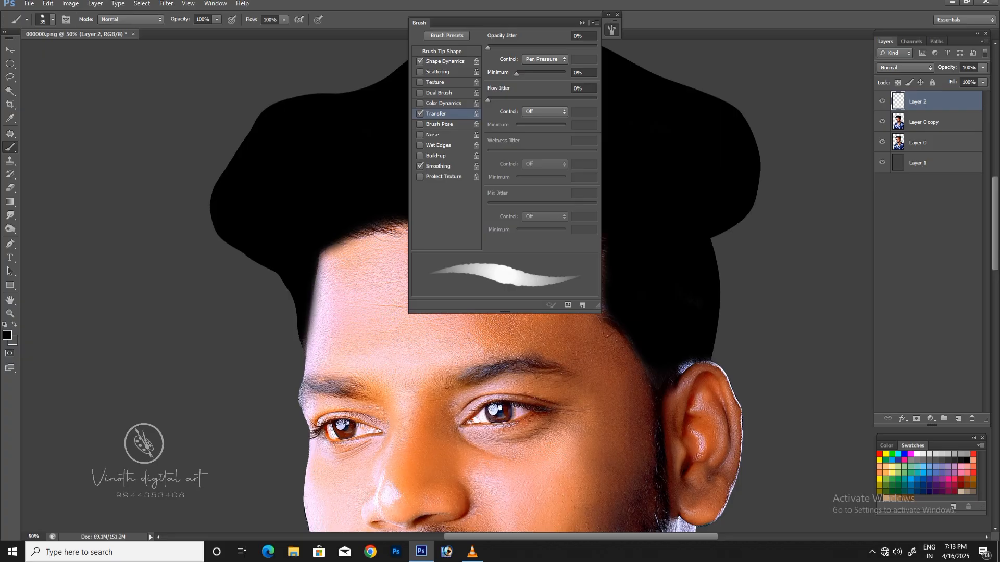
pyautogui.click(545, 58)
pyautogui.press('Return')
pyautogui.click(544, 112)
pyautogui.press('Return')
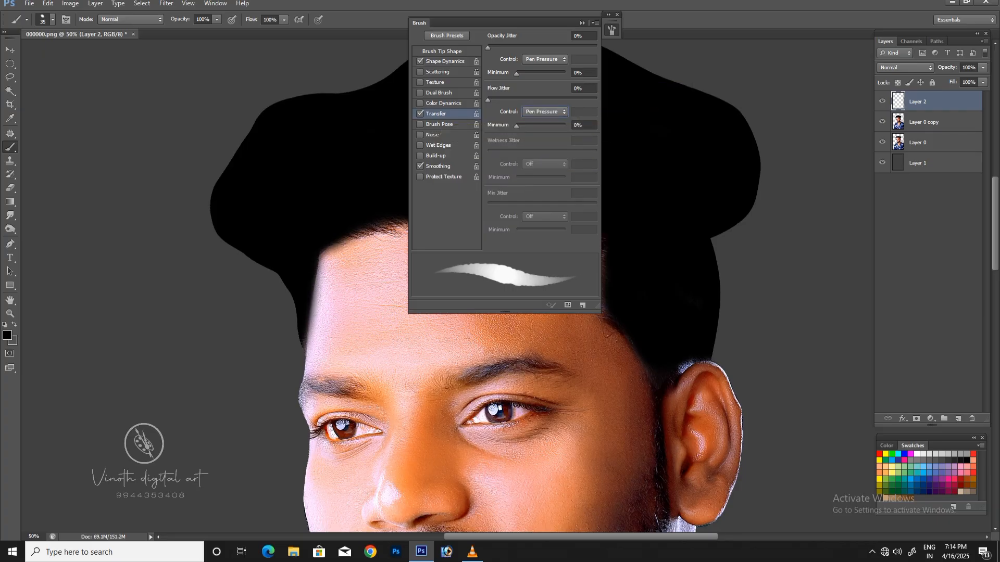
pyautogui.press('F5')
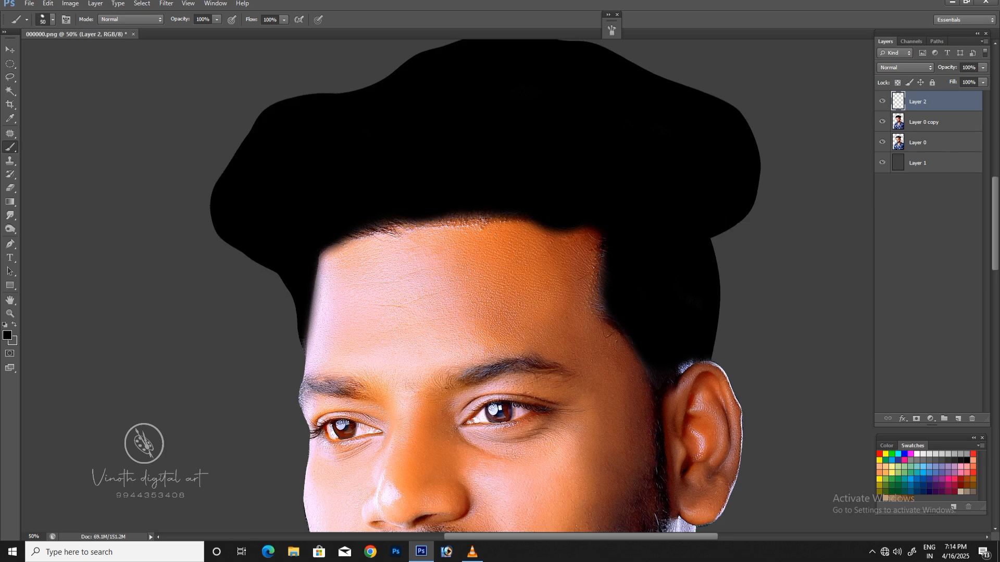
# - Make blue the foreground colour, lower Layer 0 copy's fill to 65%, and reselect Layer 2
pyautogui.scroll(3, 484, 287)
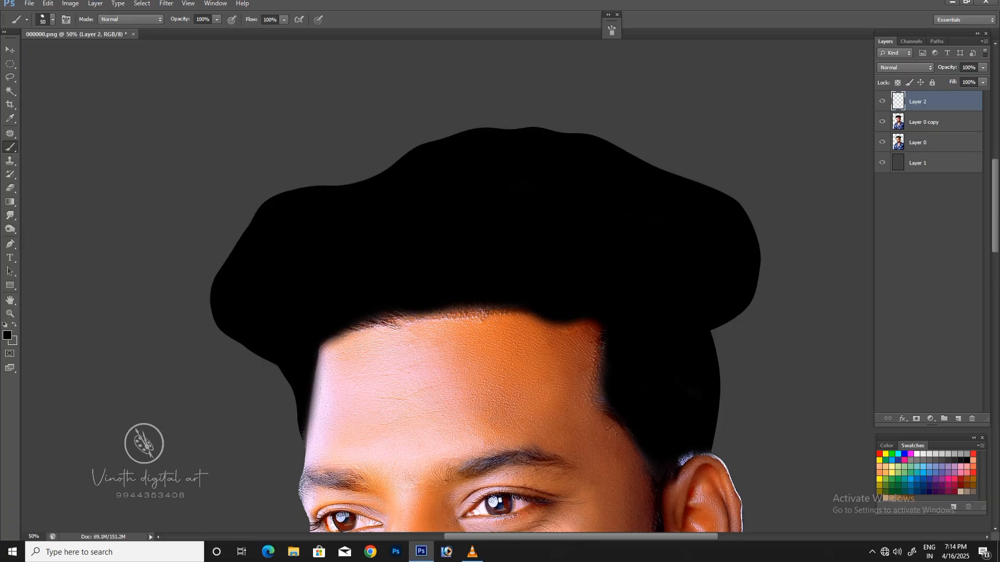
pyautogui.click(910, 479)
pyautogui.click(925, 122)
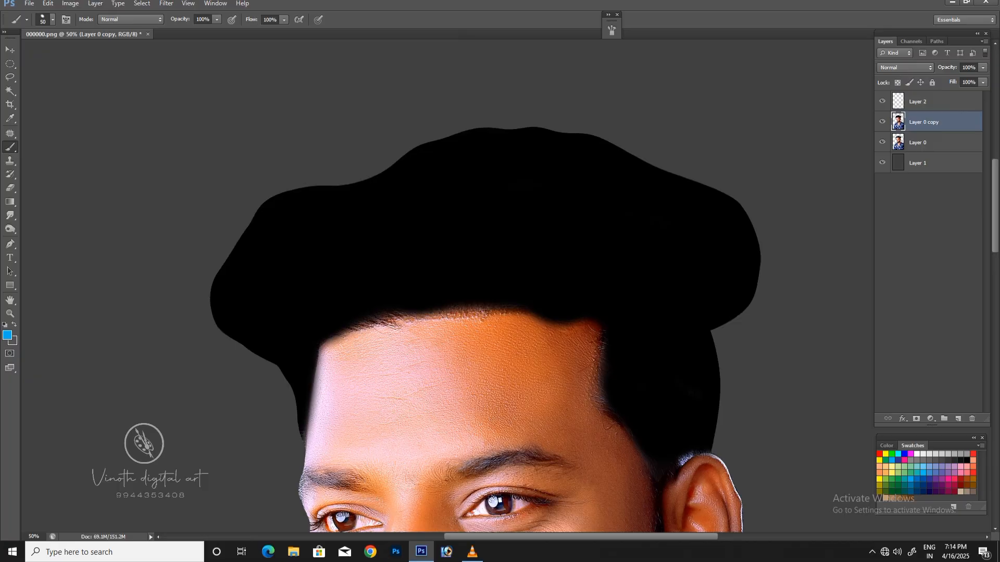
pyautogui.click(983, 82)
pyautogui.moveTo(985, 94); pyautogui.dragTo(965, 94)
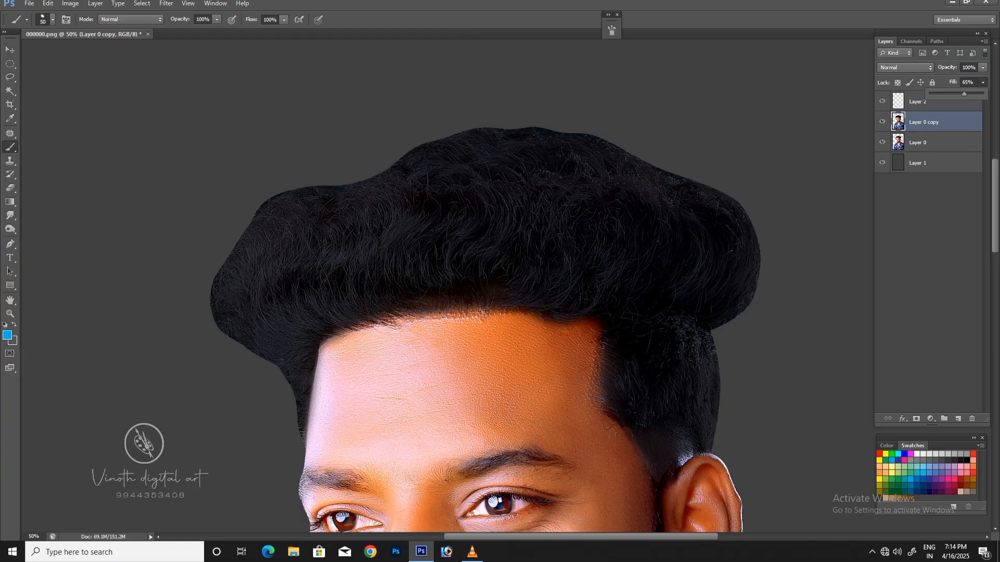
pyautogui.click(927, 104)
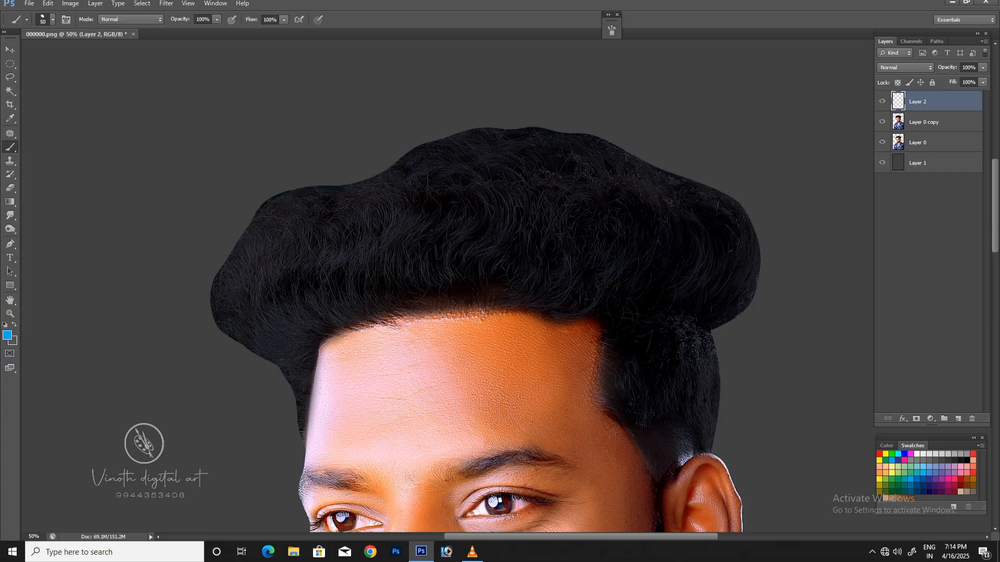
# - Try curved blue test strokes over the hair above the ear on Layer 0 copy, undoing each attempt
pyautogui.click(927, 122)
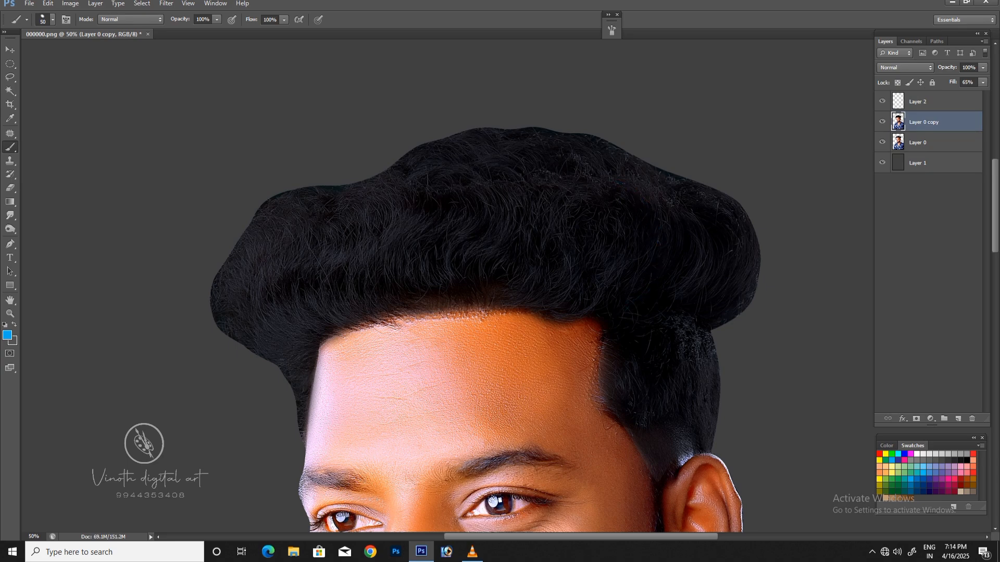
pyautogui.moveTo(604, 183); pyautogui.dragTo(606, 303)
pyautogui.hotkey('ctrl', 'z')
pyautogui.moveTo(616, 178)
pyautogui.mouseDown()
pyautogui.moveTo(644, 234)
pyautogui.moveTo(620, 289)
pyautogui.mouseUp()
pyautogui.hotkey('ctrl', 'z')
pyautogui.moveTo(631, 182)
pyautogui.mouseDown()
pyautogui.moveTo(660, 235)
pyautogui.moveTo(641, 284)
pyautogui.mouseUp()
pyautogui.moveTo(646, 208); pyautogui.dragTo(633, 301)
pyautogui.hotkey('ctrl', 'z')
pyautogui.hotkey('ctrl', 'z')
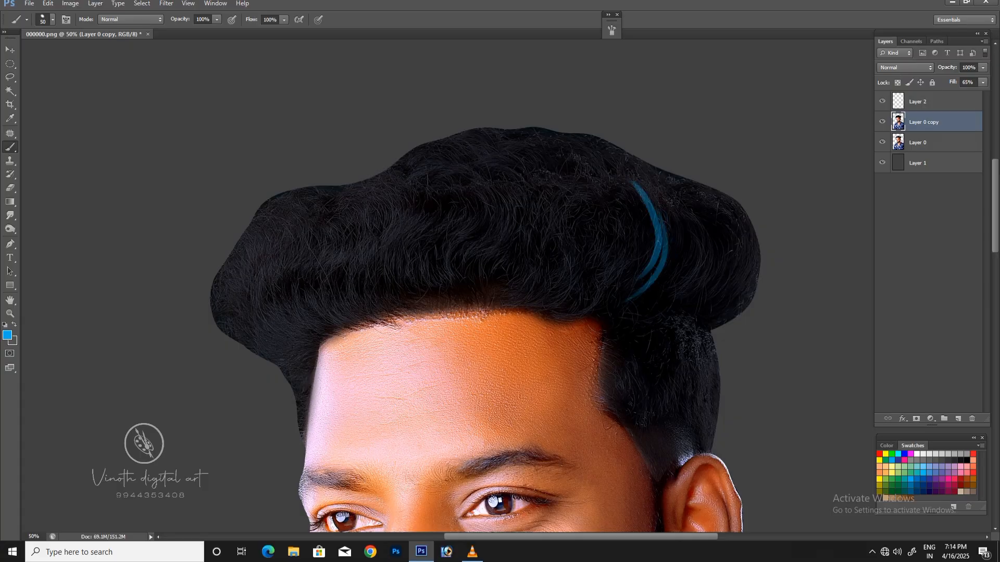
pyautogui.moveTo(641, 172); pyautogui.dragTo(649, 224)
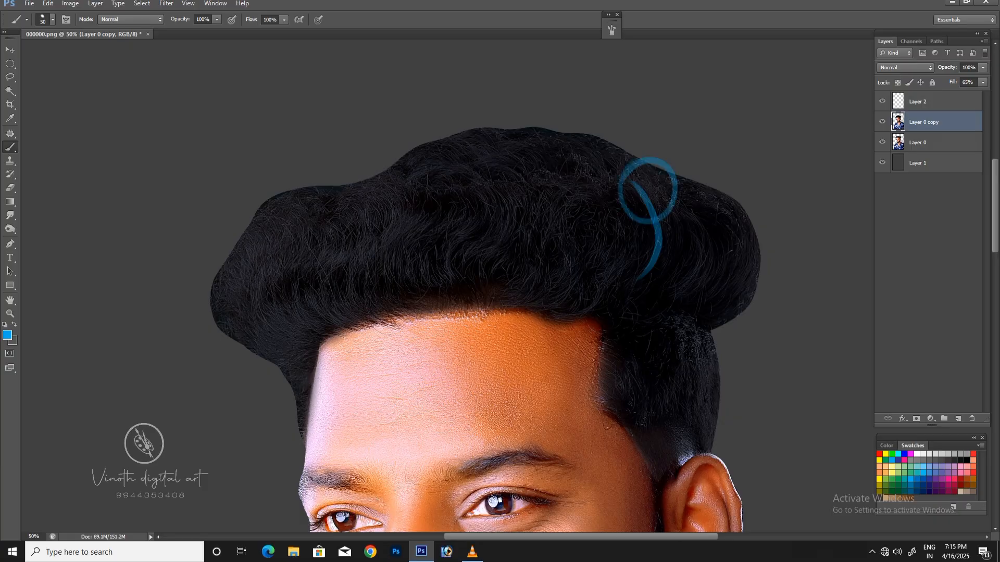
pyautogui.hotkey('ctrl', 'z')
pyautogui.hotkey('ctrl', 'z')
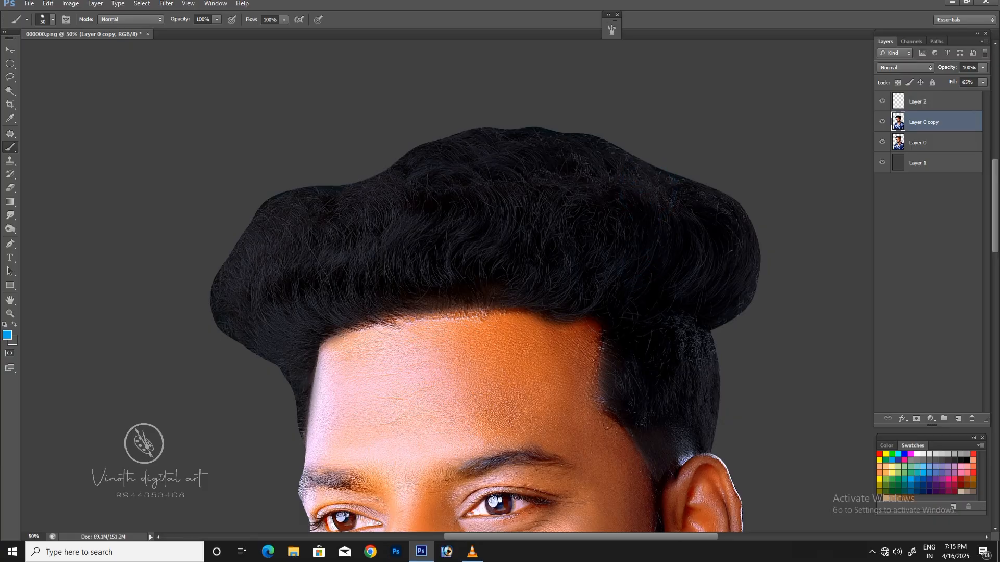
pyautogui.moveTo(632, 172); pyautogui.dragTo(640, 289)
pyautogui.moveTo(651, 203); pyautogui.dragTo(627, 300)
pyautogui.hotkey('ctrl', 'z')
pyautogui.hotkey('ctrl', 'z')
pyautogui.moveTo(623, 182)
pyautogui.mouseDown()
pyautogui.moveTo(607, 302)
pyautogui.moveTo(663, 245)
pyautogui.moveTo(620, 302)
pyautogui.mouseUp()
pyautogui.hotkey('ctrl', 'z')
# - Try blue zigzag strokes following the hair flow above the ear, over the crown and along the front hair
pyautogui.moveTo(604, 205)
pyautogui.mouseDown()
pyautogui.moveTo(611, 273)
pyautogui.moveTo(648, 209)
pyautogui.moveTo(672, 206)
pyautogui.moveTo(677, 284)
pyautogui.mouseUp()
pyautogui.moveTo(695, 207)
pyautogui.mouseDown()
pyautogui.moveTo(708, 269)
pyautogui.moveTo(732, 237)
pyautogui.mouseUp()
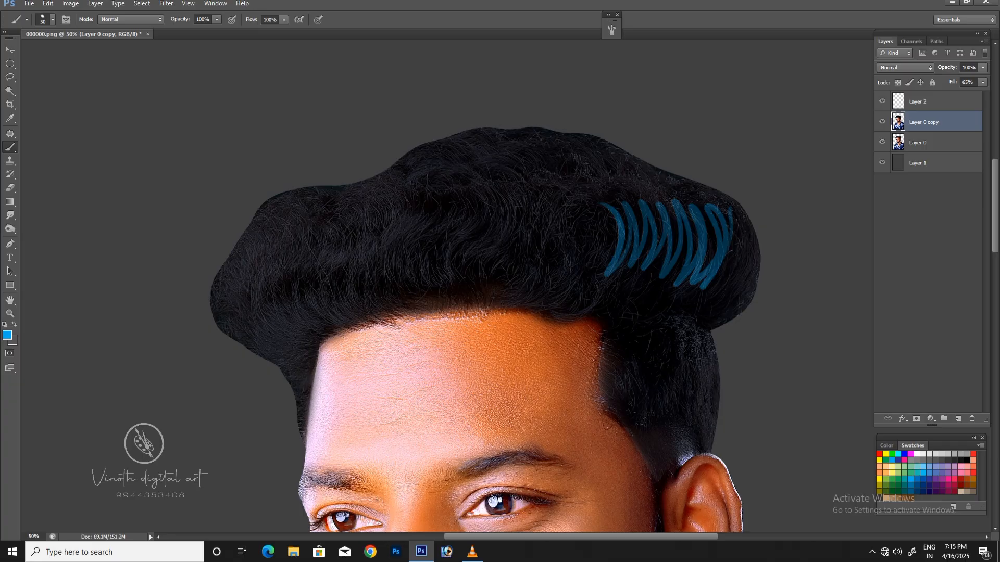
pyautogui.moveTo(482, 179)
pyautogui.mouseDown()
pyautogui.moveTo(511, 200)
pyautogui.moveTo(550, 183)
pyautogui.moveTo(436, 150)
pyautogui.moveTo(557, 162)
pyautogui.moveTo(578, 173)
pyautogui.moveTo(595, 206)
pyautogui.moveTo(578, 170)
pyautogui.moveTo(620, 185)
pyautogui.mouseUp()
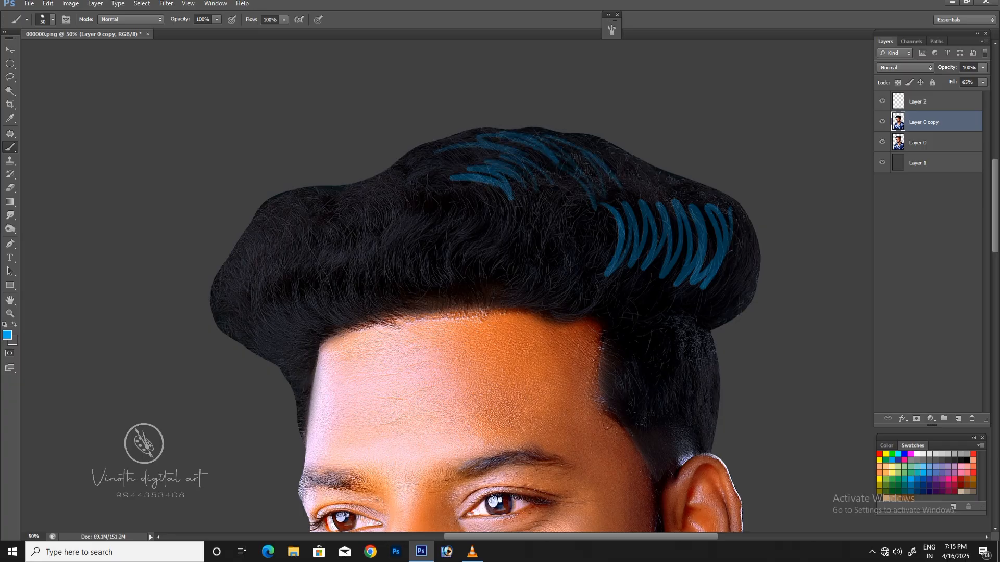
pyautogui.moveTo(544, 132); pyautogui.dragTo(420, 153)
pyautogui.moveTo(452, 282)
pyautogui.mouseDown()
pyautogui.moveTo(440, 258)
pyautogui.moveTo(393, 250)
pyautogui.moveTo(267, 276)
pyautogui.mouseUp()
pyautogui.moveTo(357, 288)
pyautogui.mouseDown()
pyautogui.moveTo(344, 305)
pyautogui.moveTo(308, 315)
pyautogui.moveTo(289, 358)
pyautogui.mouseUp()
pyautogui.moveTo(280, 229)
pyautogui.mouseDown()
pyautogui.moveTo(302, 197)
pyautogui.moveTo(359, 214)
pyautogui.moveTo(392, 199)
pyautogui.mouseUp()
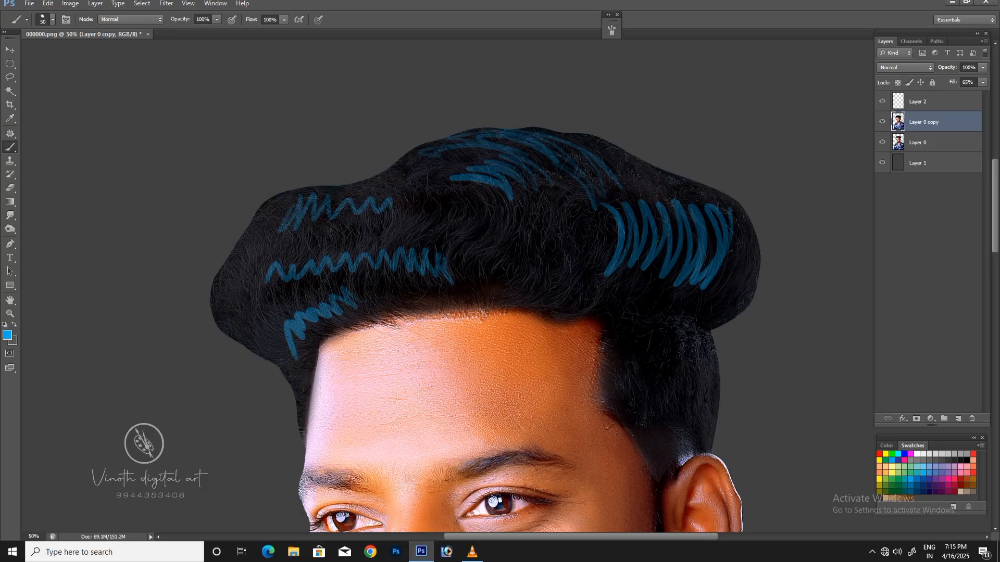
# - Undo all the blue zigzag strokes on the hair and return to Layer 2
pyautogui.hotkey('ctrl', 'alt', 'z')
pyautogui.hotkey('ctrl', 'alt', 'z')
pyautogui.hotkey('ctrl', 'alt', 'z')
pyautogui.hotkey('ctrl', 'alt', 'z')
pyautogui.hotkey('ctrl', 'alt', 'z')
pyautogui.hotkey('ctrl', 'alt', 'z')
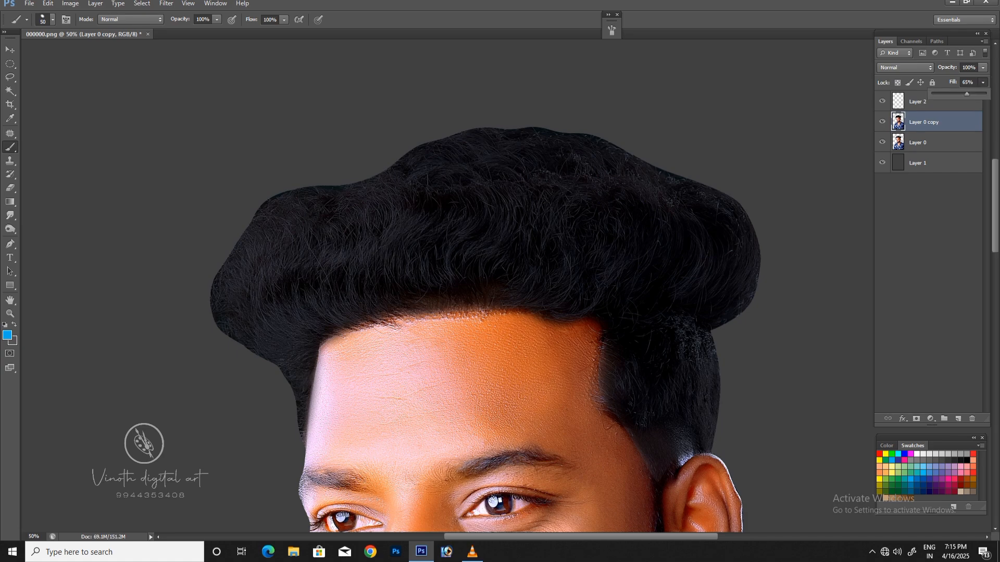
pyautogui.hotkey('ctrl', 'alt', 'z')
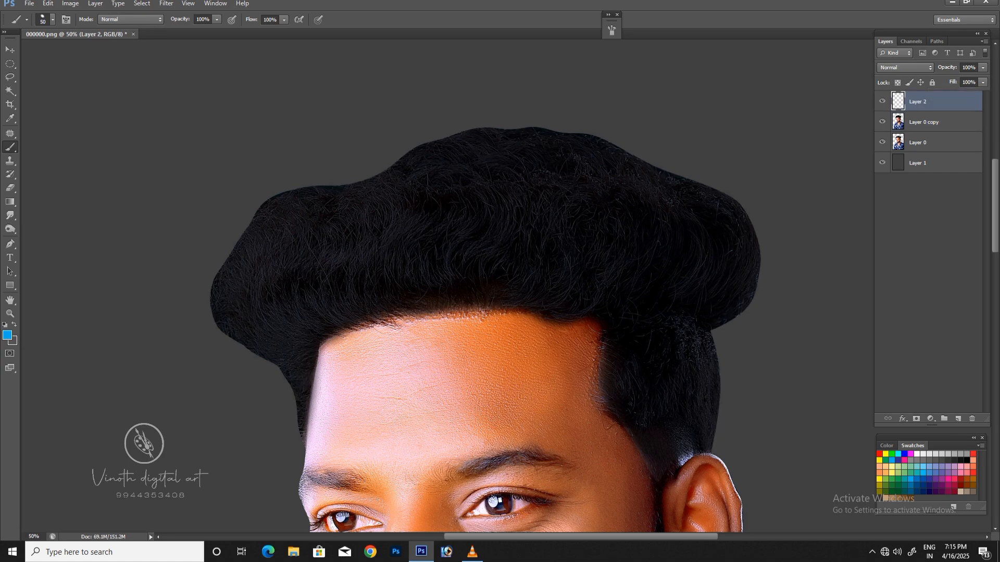
# - On Layer 2, sketch two curved blue guide strokes on the hair above the ear and a box outline spanning them
pyautogui.moveTo(652, 208); pyautogui.dragTo(638, 282)
pyautogui.moveTo(742, 209); pyautogui.dragTo(724, 310)
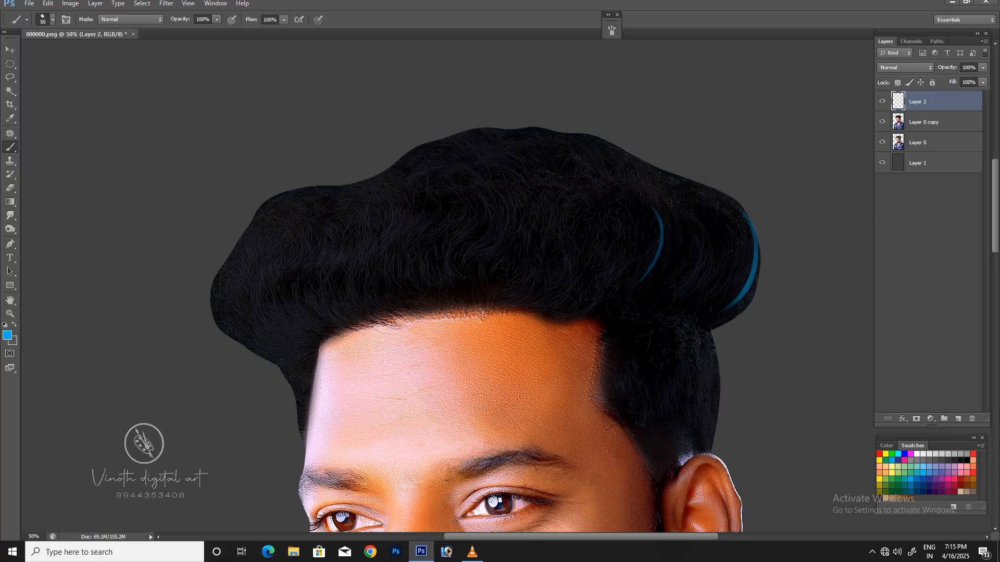
pyautogui.moveTo(639, 256)
pyautogui.mouseDown()
pyautogui.moveTo(762, 277)
pyautogui.moveTo(728, 226)
pyautogui.moveTo(645, 242)
pyautogui.mouseUp()
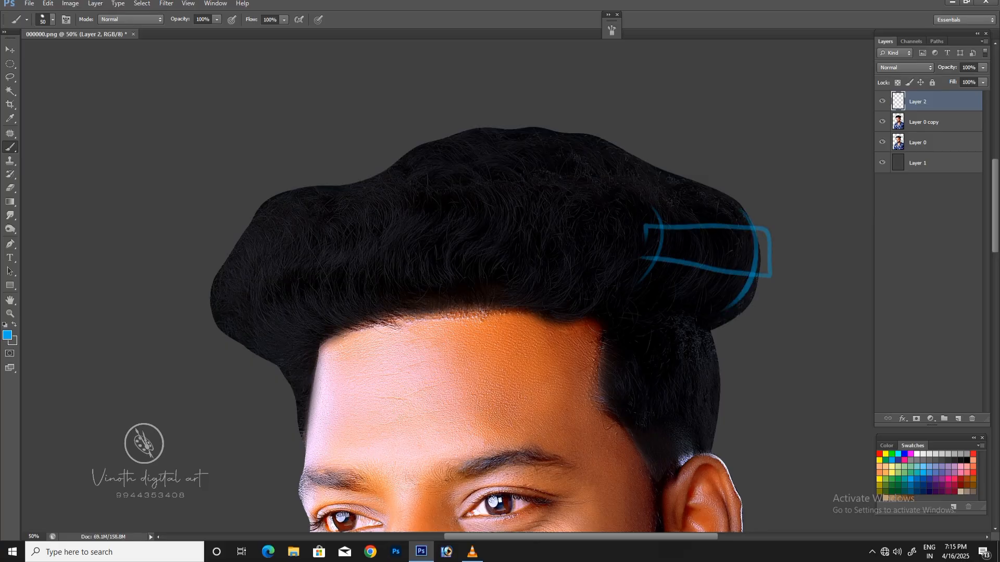
# - Undo the curved guide strokes and box outline above the ear on Layer 2
pyautogui.hotkey('ctrl', 'alt', 'z')
pyautogui.hotkey('ctrl', 'alt', 'z')
pyautogui.hotkey('ctrl', 'alt', 'z')
# - Hide Layer 0 copy and make Layer 0 the active layer for drawing
pyautogui.click(882, 122)
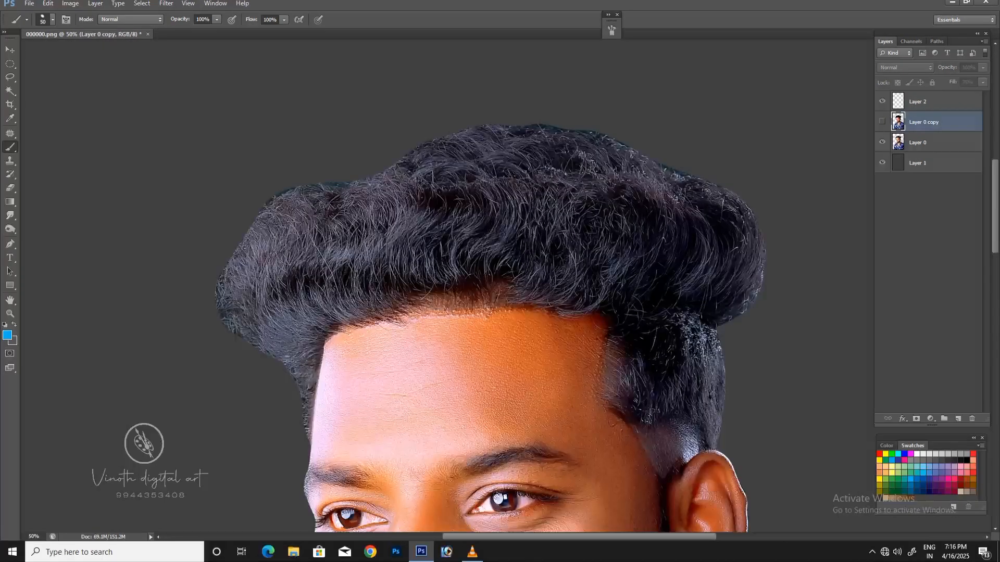
pyautogui.click(932, 142)
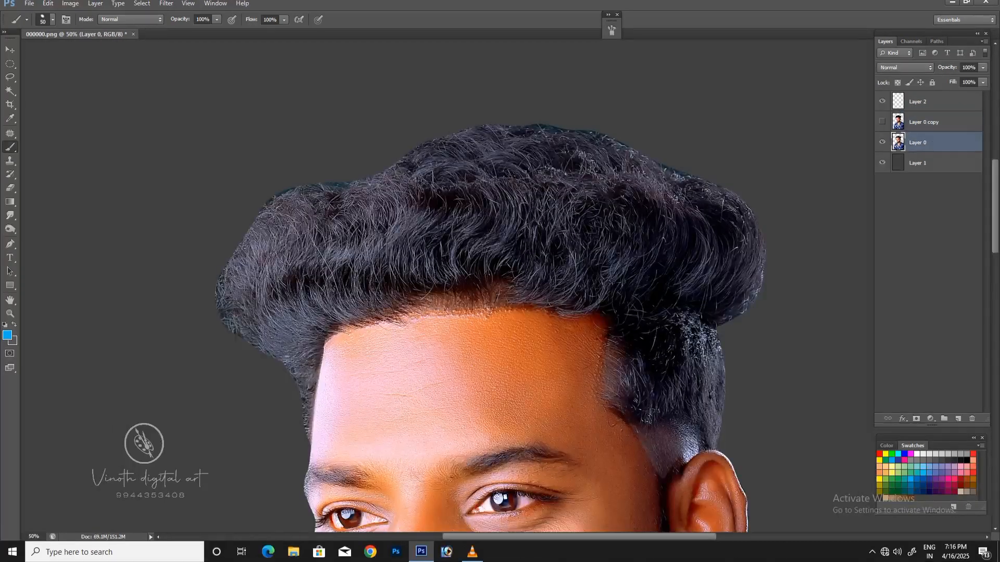
pyautogui.moveTo(276, 278); pyautogui.dragTo(438, 248)
pyautogui.hotkey('ctrl', 'alt', 'z')
pyautogui.hotkey('ctrl', 'alt', 'z')
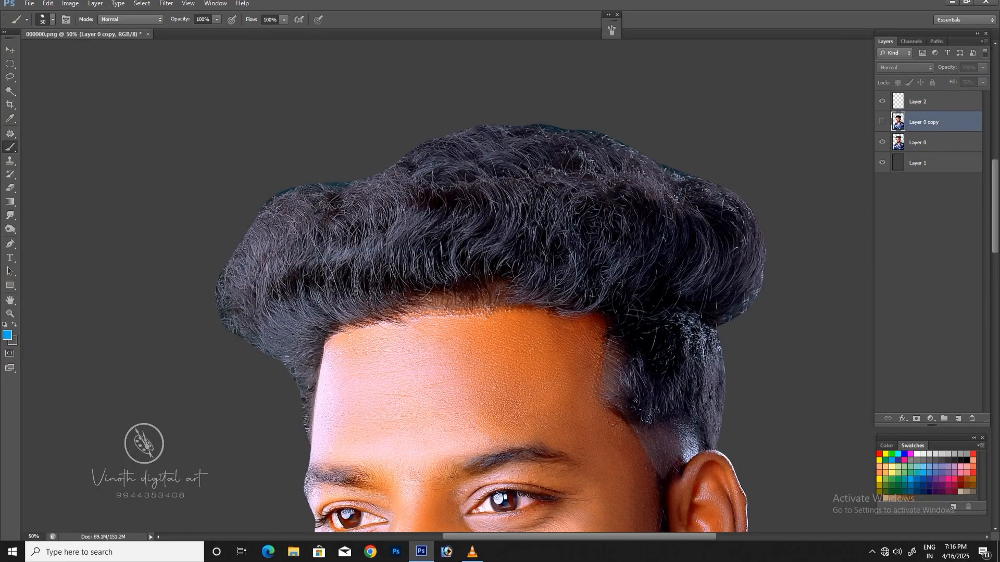
pyautogui.click(312, 265)
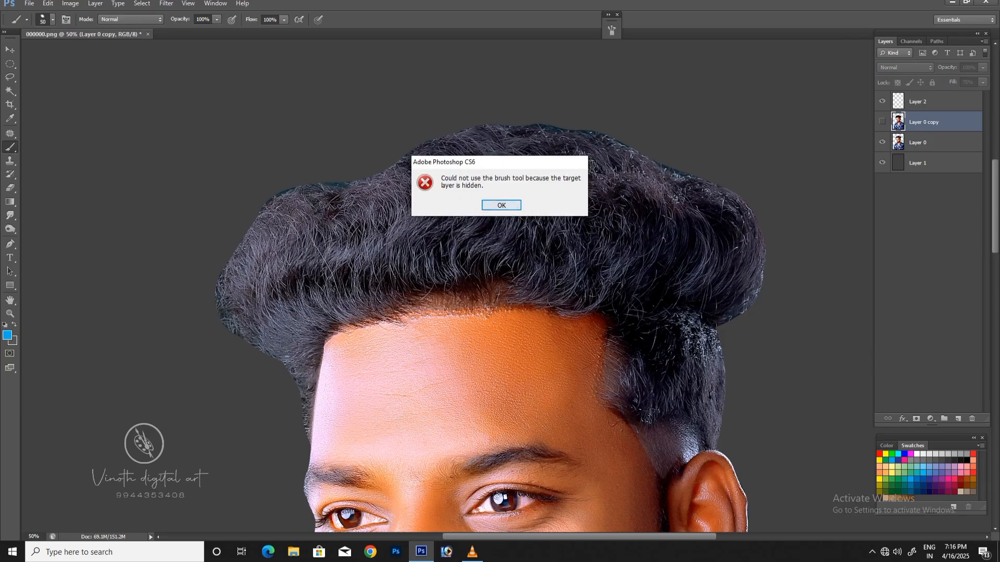
pyautogui.press('Return')
pyautogui.click(932, 142)
# - Try blue guide strokes along the front hair on Layer 0, then undo them
pyautogui.moveTo(298, 286); pyautogui.dragTo(446, 287)
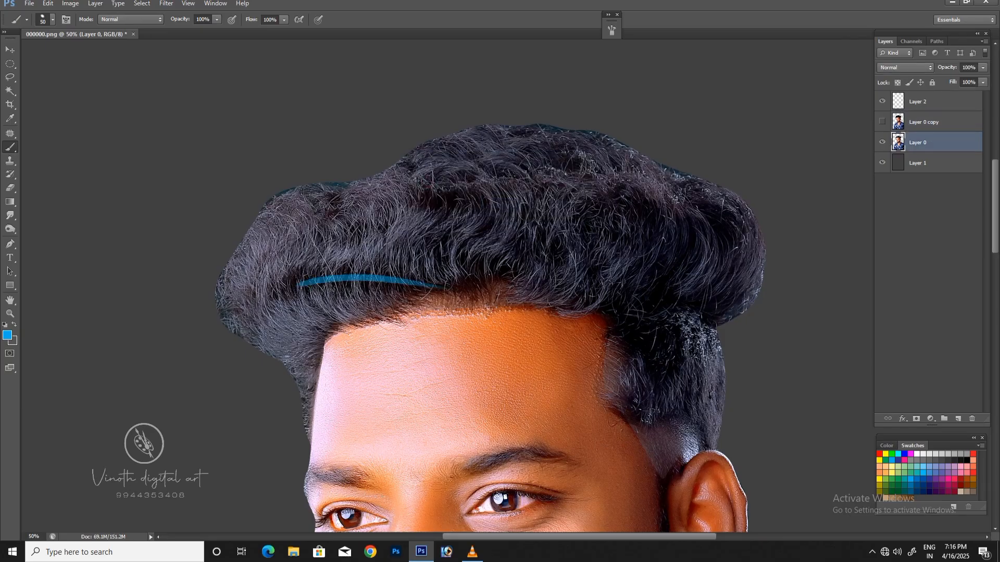
pyautogui.moveTo(432, 199); pyautogui.dragTo(499, 217)
pyautogui.moveTo(333, 251)
pyautogui.mouseDown()
pyautogui.moveTo(442, 249)
pyautogui.moveTo(359, 240)
pyautogui.mouseUp()
pyautogui.moveTo(284, 214)
pyautogui.mouseDown()
pyautogui.moveTo(240, 263)
pyautogui.moveTo(391, 301)
pyautogui.mouseUp()
pyautogui.hotkey('ctrl', 'alt', 'z')
pyautogui.hotkey('ctrl', 'alt', 'z')
pyautogui.hotkey('ctrl', 'alt', 'z')
pyautogui.hotkey('ctrl', 'alt', 'z')
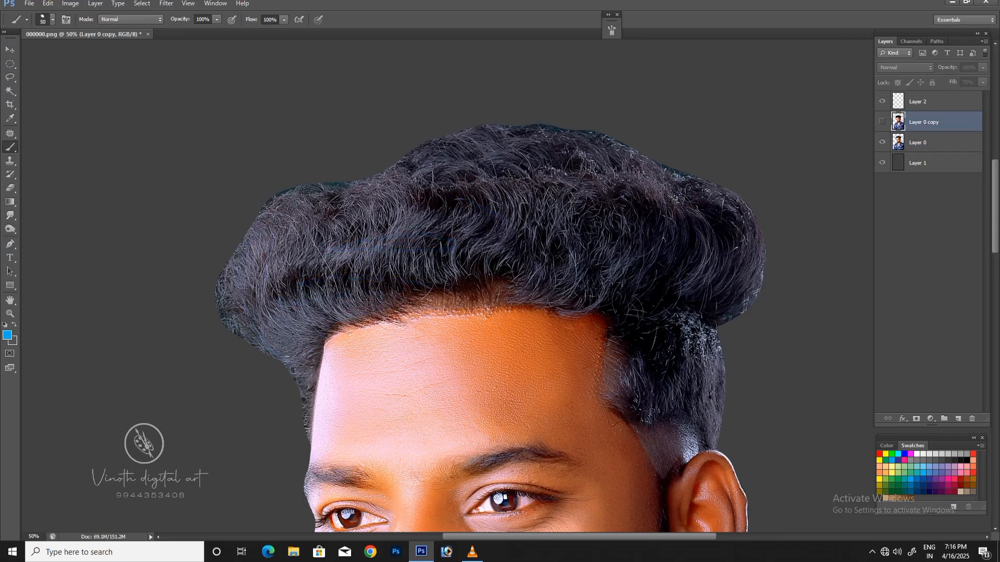
pyautogui.hotkey('ctrl', 'alt', 'z')
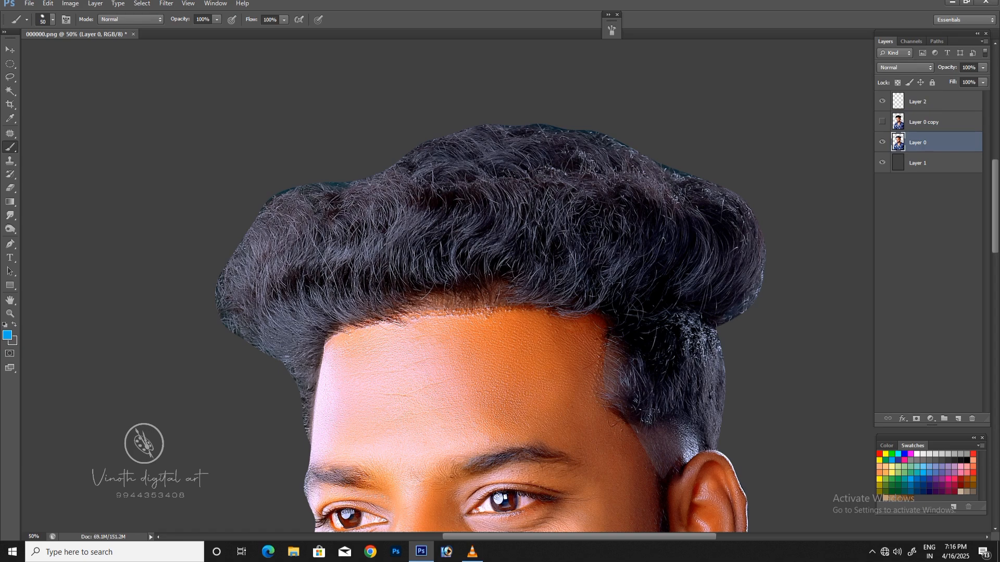
# - Try curved blue strokes on Layer 0 over the back hair and down towards the ear, undoing the last ones
pyautogui.moveTo(637, 214); pyautogui.dragTo(725, 220)
pyautogui.moveTo(652, 285)
pyautogui.mouseDown()
pyautogui.moveTo(662, 303)
pyautogui.moveTo(650, 376)
pyautogui.mouseUp()
pyautogui.moveTo(722, 324)
pyautogui.mouseDown()
pyautogui.moveTo(729, 335)
pyautogui.moveTo(739, 198)
pyautogui.moveTo(625, 120)
pyautogui.moveTo(719, 177)
pyautogui.mouseUp()
pyautogui.hotkey('ctrl', 'alt', 'z')
pyautogui.hotkey('ctrl', 'alt', 'z')
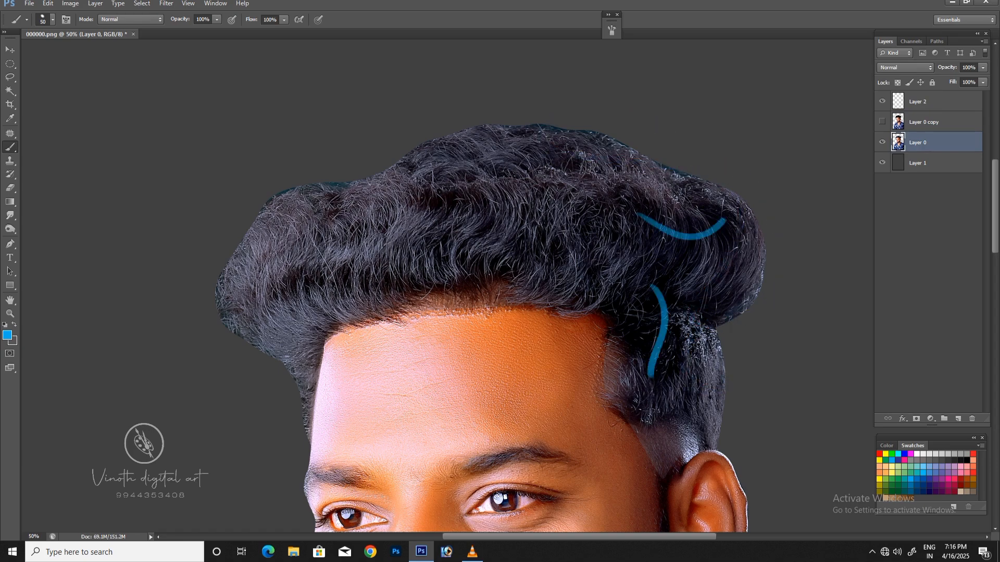
# - Undo the remaining Layer 0 strokes and the hiding of Layer 0 copy, returning to Layer 2
pyautogui.hotkey('ctrl', 'alt', 'z')
pyautogui.hotkey('ctrl', 'alt', 'z')
pyautogui.hotkey('ctrl', 'alt', 'z')
pyautogui.hotkey('ctrl', 'alt', 'z')
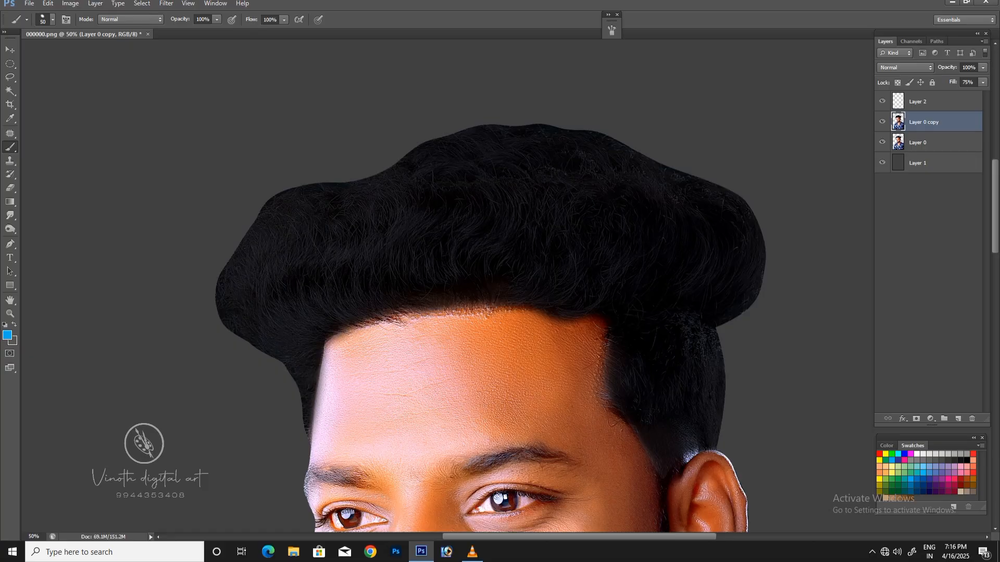
pyautogui.hotkey('ctrl', 'alt', 'z')
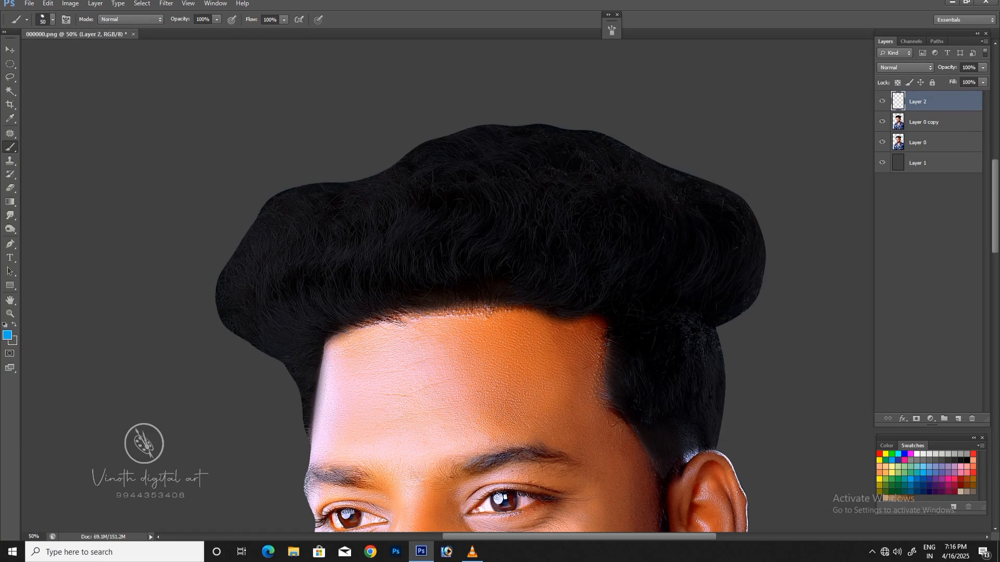
# - Step back through the history to Layer 0 copy, redoing and undoing a single blue stroke above the ear
pyautogui.hotkey('ctrl', 'alt', 'z')
pyautogui.hotkey('ctrl', 'alt', 'z')
pyautogui.hotkey('ctrl', 'alt', 'z')
pyautogui.hotkey('ctrl', 'alt', 'z')
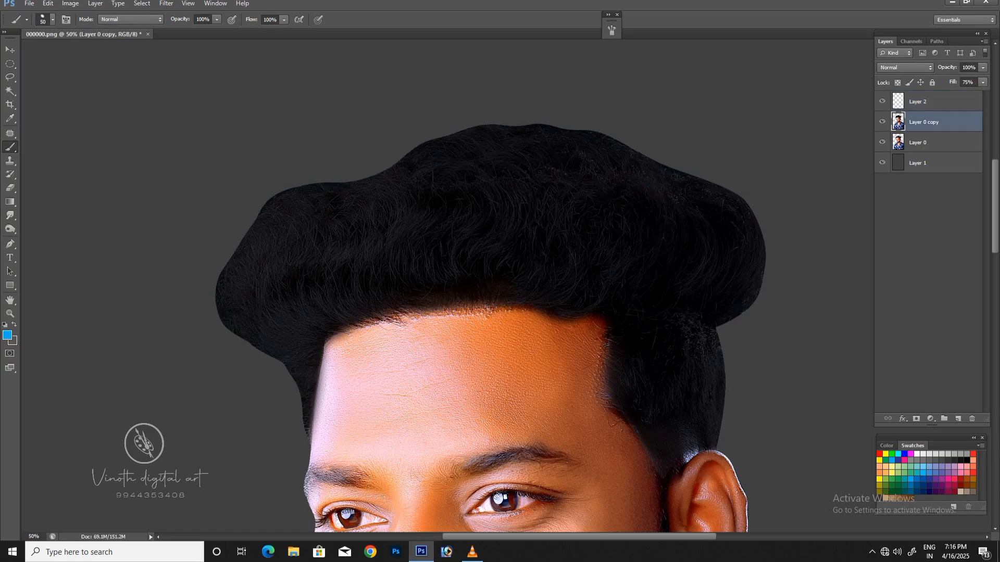
pyautogui.hotkey('ctrl', 'shift', 'z')
pyautogui.hotkey('ctrl', 'shift', 'z')
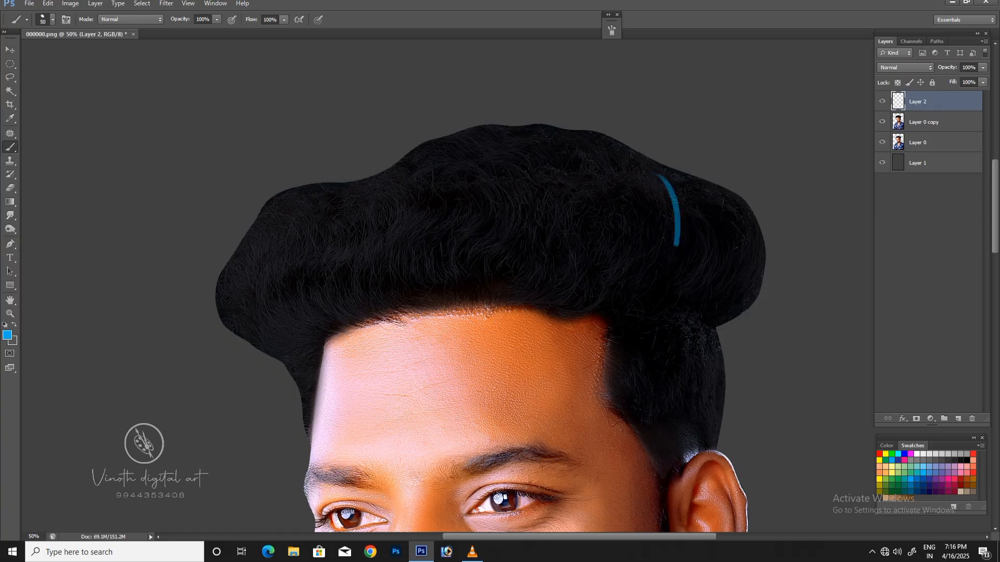
pyautogui.hotkey('ctrl', 'alt', 'z')
pyautogui.hotkey('ctrl', 'alt', 'z')
# - Redo the two curved blue guide strokes on Layer 2, one above the ear and one along the back hair edge
pyautogui.hotkey('ctrl', 'shift', 'z')
pyautogui.hotkey('ctrl', 'shift', 'z')
pyautogui.hotkey('ctrl', 'shift', 'z')
pyautogui.hotkey('ctrl', 'shift', 'z')
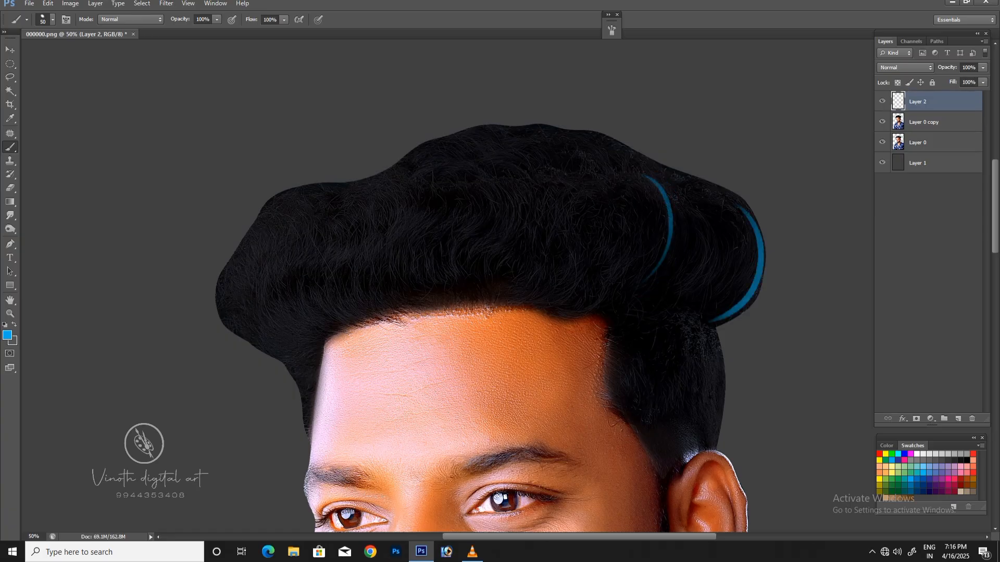
# - Redo the tapered blue hair strokes one after another until they fill the gap between the two curved guide strokes
pyautogui.hotkey('ctrl', 'shift', 'z')
pyautogui.hotkey('ctrl', 'shift', 'z')
pyautogui.hotkey('ctrl', 'shift', 'z')
pyautogui.hotkey('ctrl', 'shift', 'z')
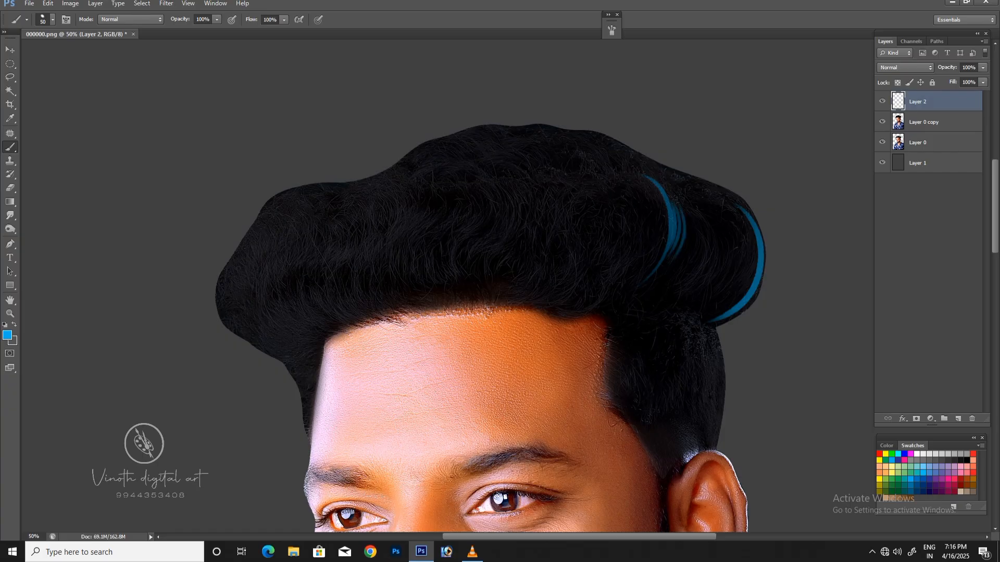
pyautogui.hotkey('ctrl', 'shift', 'z')
pyautogui.hotkey('ctrl', 'shift', 'z')
pyautogui.hotkey('ctrl', 'shift', 'z')
pyautogui.hotkey('ctrl', 'shift', 'z')
pyautogui.hotkey('ctrl', 'shift', 'z')
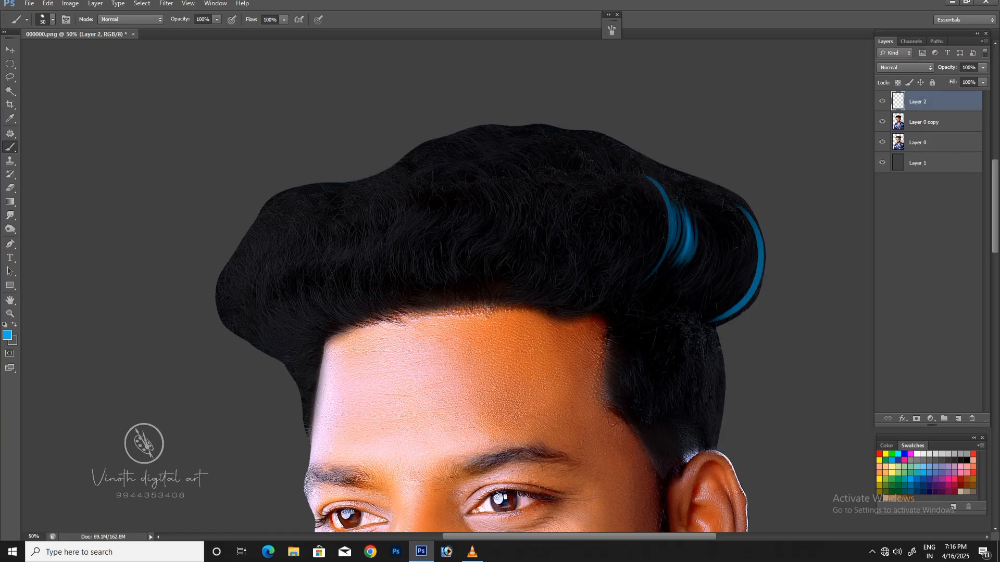
pyautogui.hotkey('ctrl', 'shift', 'z')
pyautogui.hotkey('ctrl', 'shift', 'z')
pyautogui.hotkey('ctrl', 'shift', 'z')
pyautogui.hotkey('ctrl', 'shift', 'z')
pyautogui.hotkey('ctrl', 'shift', 'z')
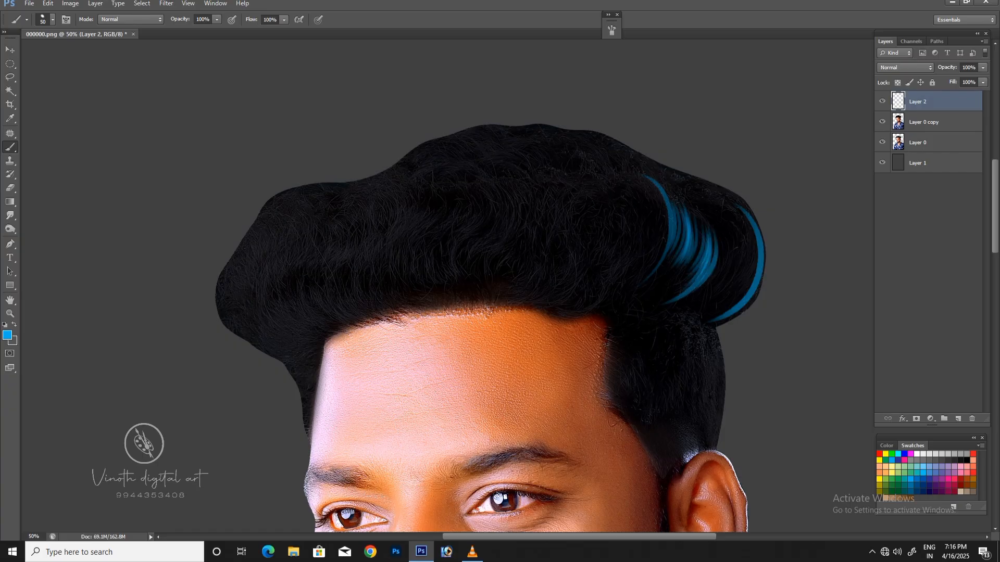
pyautogui.hotkey('ctrl', 'shift', 'z')
pyautogui.hotkey('ctrl', 'shift', 'z')
pyautogui.hotkey('ctrl', 'shift', 'z')
pyautogui.hotkey('ctrl', 'shift', 'z')
pyautogui.hotkey('ctrl', 'shift', 'z')
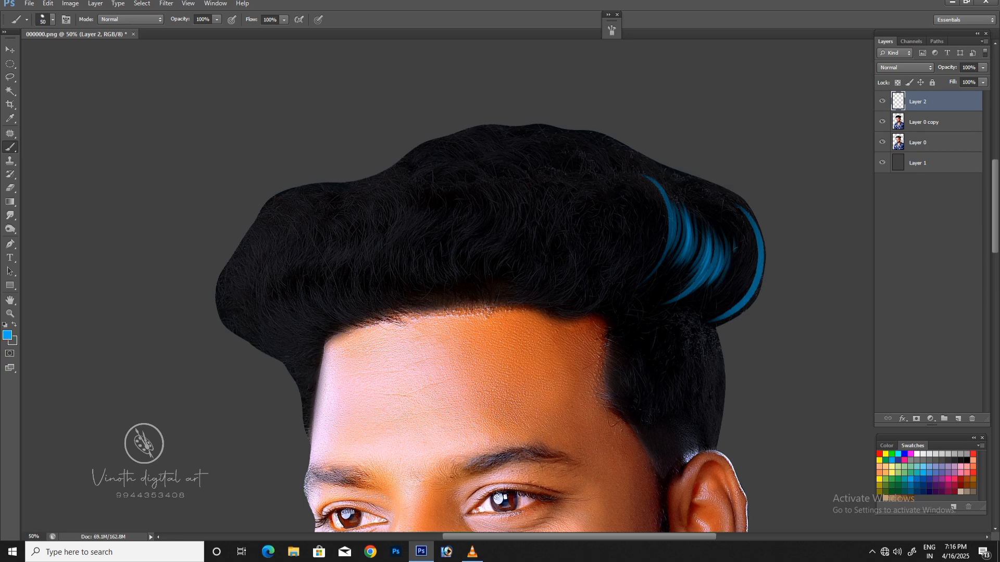
pyautogui.hotkey('ctrl', 'shift', 'z')
pyautogui.hotkey('ctrl', 'shift', 'z')
pyautogui.hotkey('ctrl', 'shift', 'z')
pyautogui.hotkey('ctrl', 'shift', 'z')
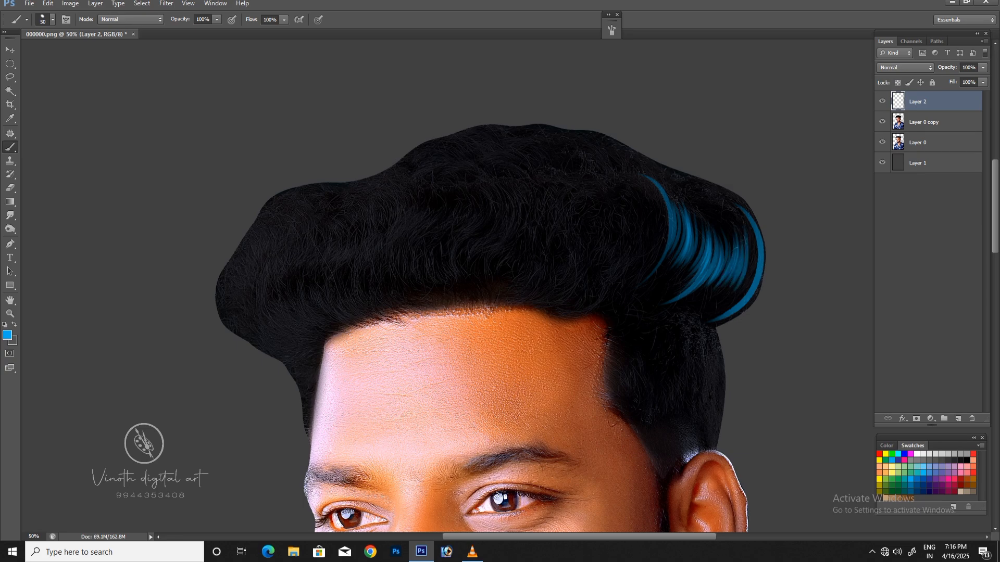
pyautogui.hotkey('ctrl', 'shift', 'z')
pyautogui.hotkey('ctrl', 'shift', 'z')
pyautogui.hotkey('ctrl', 'shift', 'z')
pyautogui.hotkey('ctrl', 'shift', 'z')
# - Try straight diagonal blue strokes across the filled lock above the ear, undoing each one
pyautogui.hotkey('ctrl', '-')
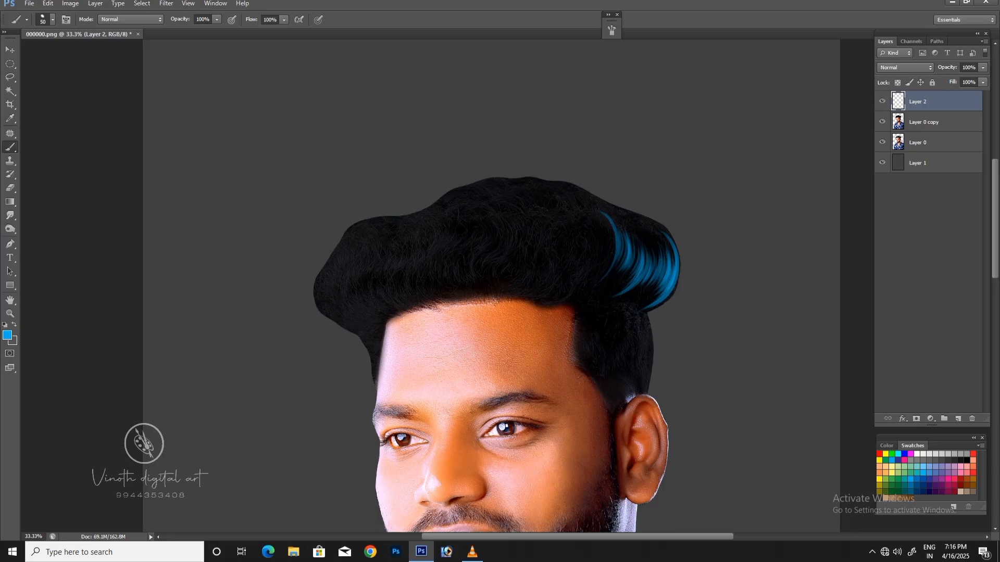
pyautogui.hotkey('ctrl', '+')
pyautogui.hotkey('ctrl', '+')
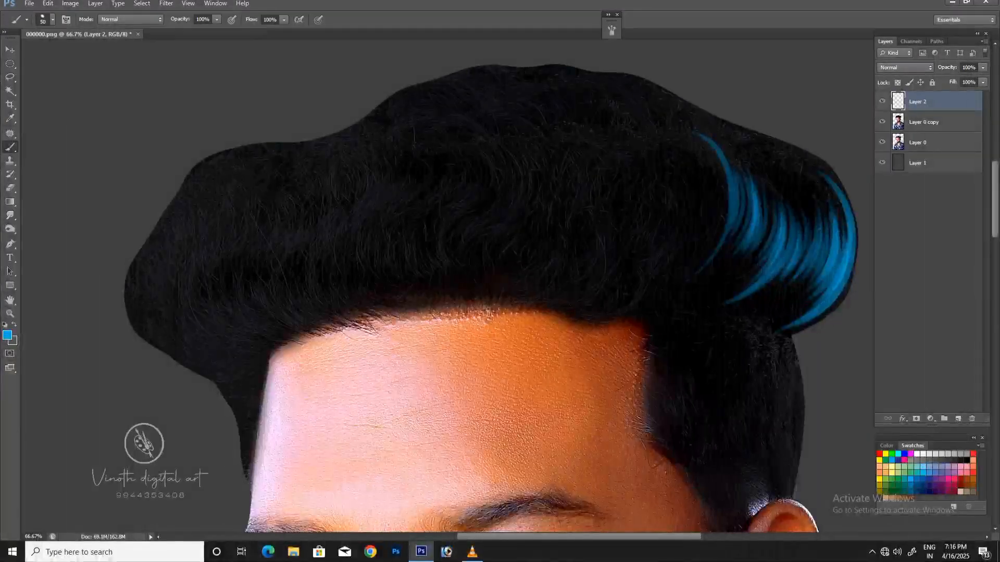
pyautogui.hscroll(3, 448, 284)
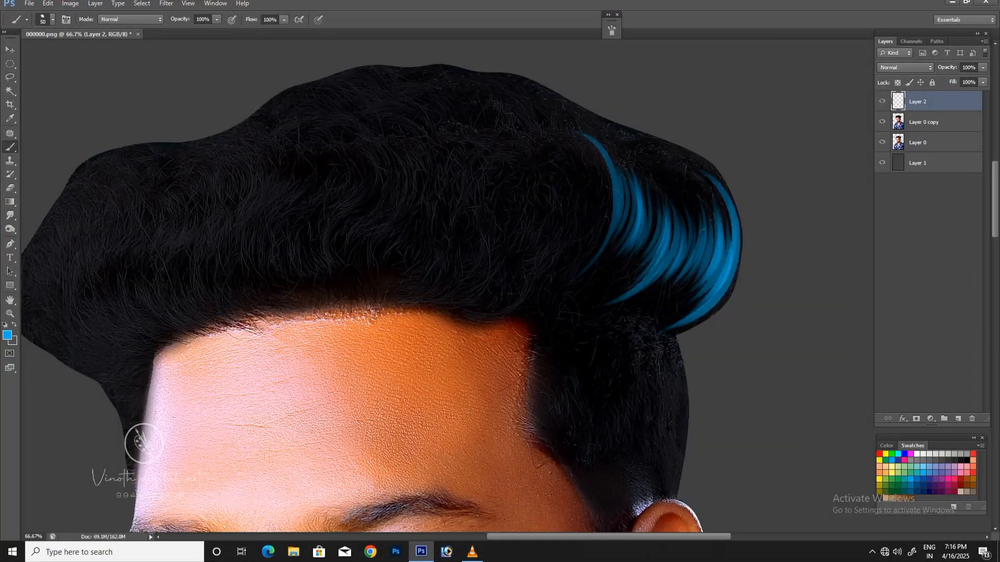
pyautogui.moveTo(680, 194)
pyautogui.mouseDown()
pyautogui.moveTo(604, 235)
pyautogui.moveTo(753, 247)
pyautogui.moveTo(664, 182)
pyautogui.moveTo(634, 192)
pyautogui.moveTo(710, 221)
pyautogui.moveTo(643, 166)
pyautogui.mouseUp()
pyautogui.hotkey('ctrl', 'z')
pyautogui.hotkey('ctrl', 'z')
pyautogui.moveTo(593, 208); pyautogui.dragTo(806, 281)
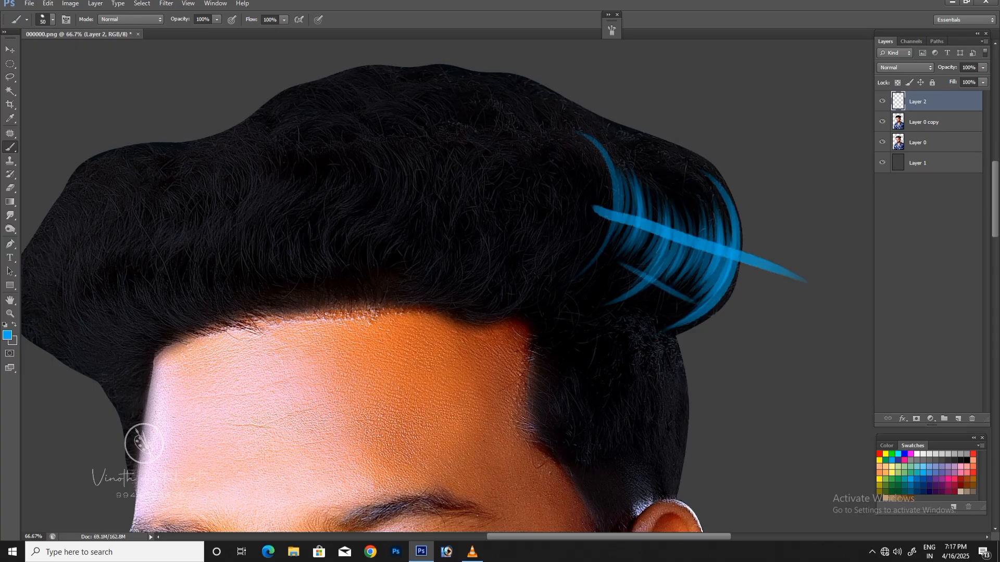
pyautogui.hotkey('ctrl', 'z')
# - Try short curved blue strokes on the hair at the crown, undoing each attempt
pyautogui.hotkey('ctrl', '-')
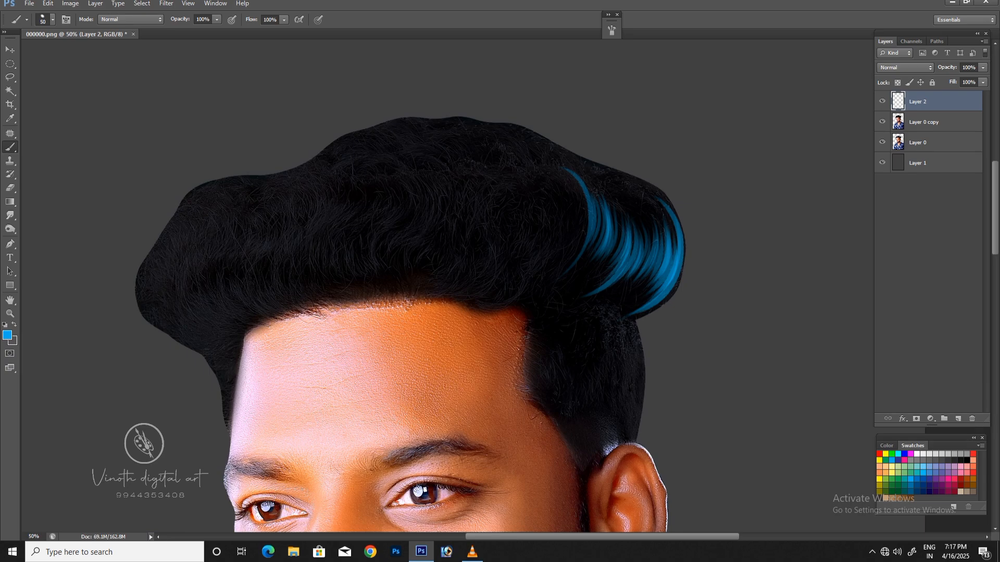
pyautogui.hscroll(-3, 448, 328)
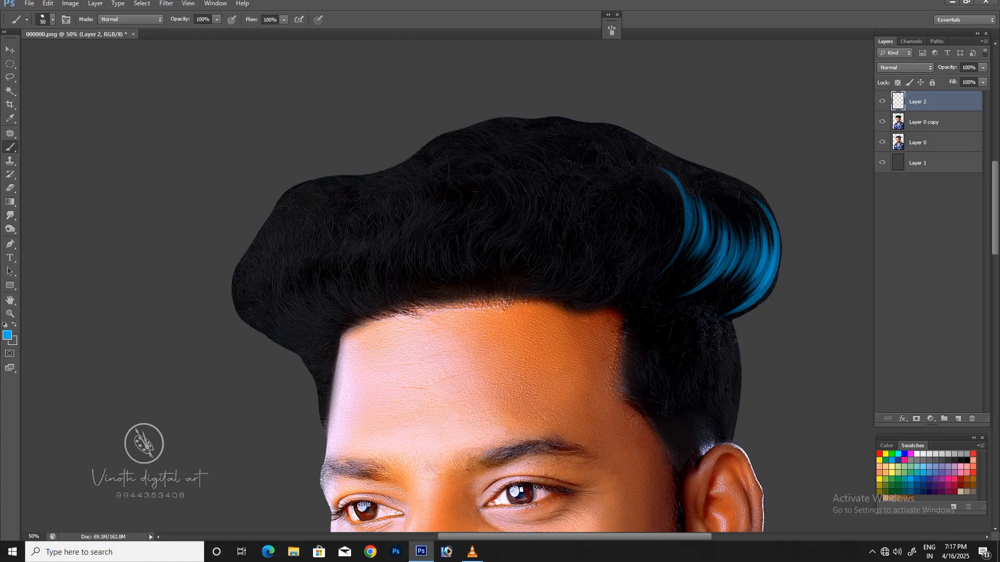
pyautogui.moveTo(546, 211)
pyautogui.mouseDown()
pyautogui.moveTo(563, 219)
pyautogui.moveTo(612, 206)
pyautogui.mouseUp()
pyautogui.hotkey('ctrl', 'z')
pyautogui.moveTo(494, 171); pyautogui.dragTo(561, 171)
pyautogui.hotkey('ctrl', 'z')
# - Draw two short curved blue guide strokes side by side on the crown hair on Layer 2
pyautogui.hotkey('ctrl', '+')
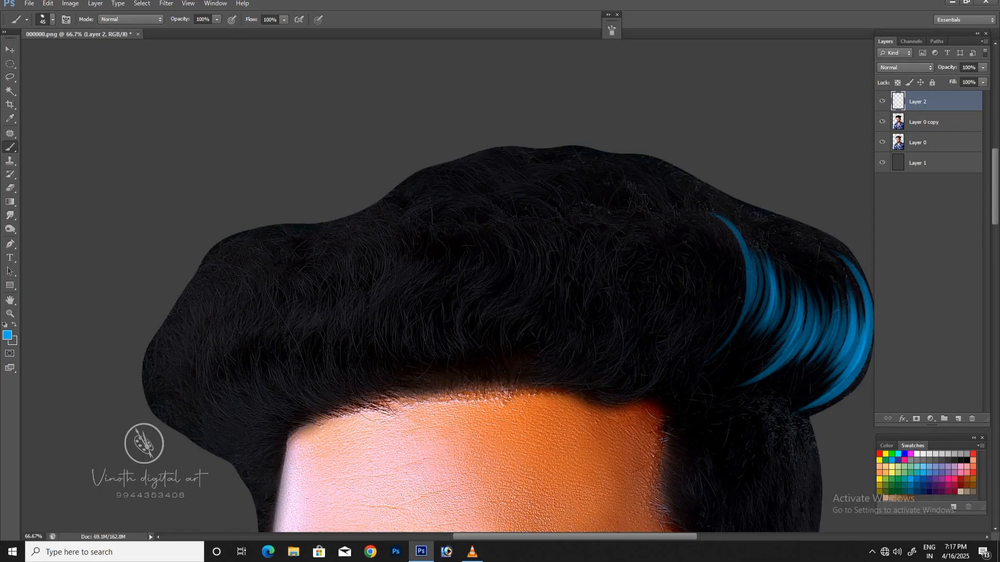
pyautogui.moveTo(474, 236)
pyautogui.mouseDown()
pyautogui.moveTo(520, 260)
pyautogui.moveTo(560, 243)
pyautogui.mouseUp()
pyautogui.hotkey('ctrl', 'z')
pyautogui.moveTo(504, 219); pyautogui.dragTo(575, 240)
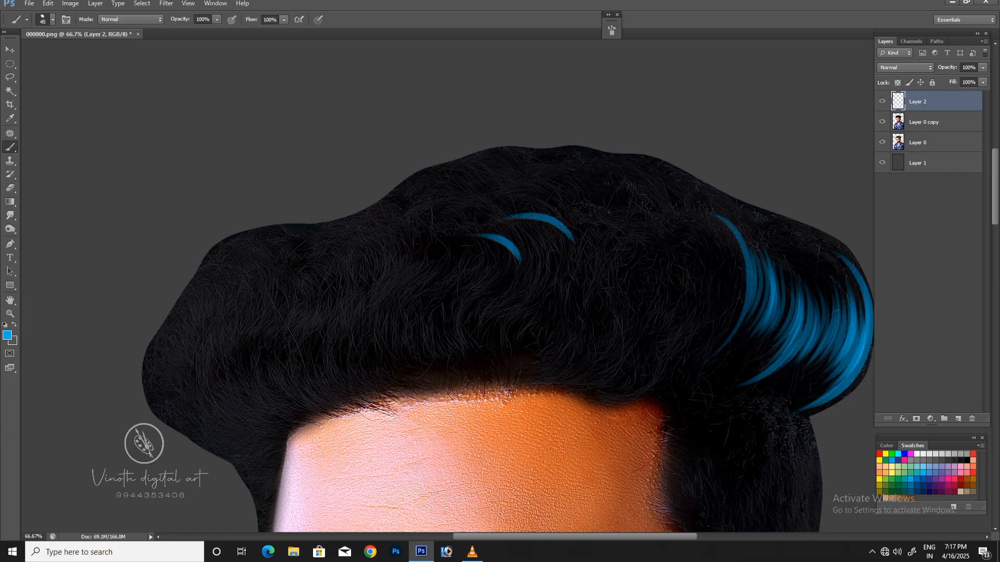
# - Fill the gap between the two crown curves with short blue strokes, and add a third curve beside them with its gap filled
pyautogui.moveTo(504, 241); pyautogui.dragTo(550, 219)
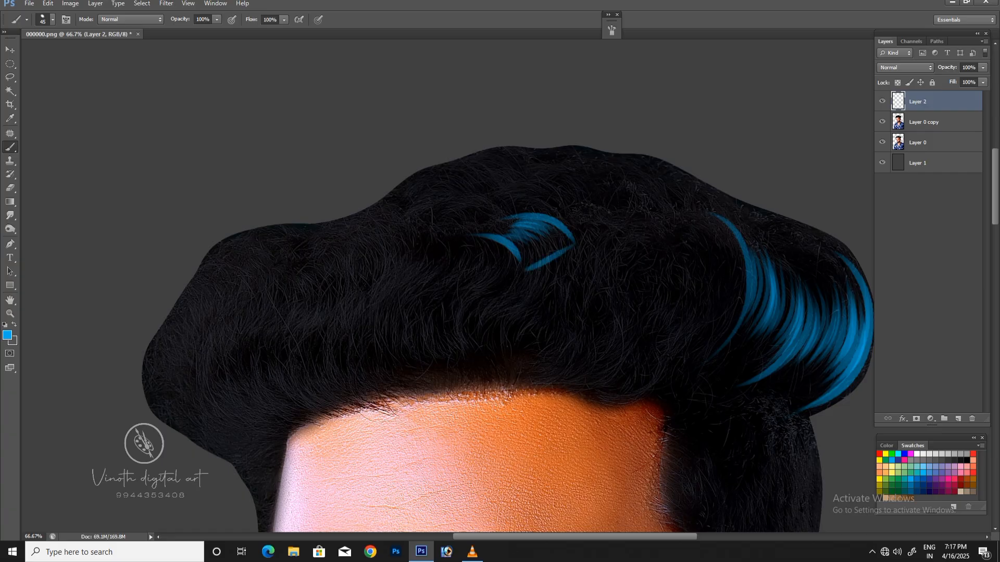
pyautogui.moveTo(517, 246); pyautogui.dragTo(547, 225)
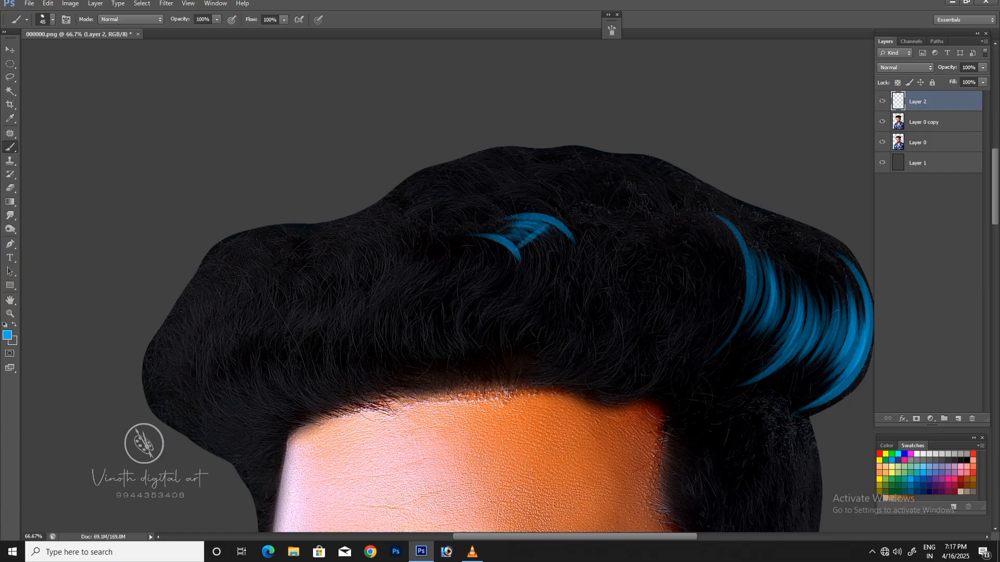
pyautogui.hotkey('ctrl', 'z')
pyautogui.moveTo(572, 233)
pyautogui.mouseDown()
pyautogui.moveTo(564, 250)
pyautogui.moveTo(577, 242)
pyautogui.mouseUp()
pyautogui.hotkey('ctrl', 'z')
pyautogui.moveTo(593, 206); pyautogui.dragTo(626, 229)
pyautogui.moveTo(560, 222)
pyautogui.mouseDown()
pyautogui.moveTo(581, 237)
pyautogui.moveTo(583, 219)
pyautogui.moveTo(608, 209)
pyautogui.mouseUp()
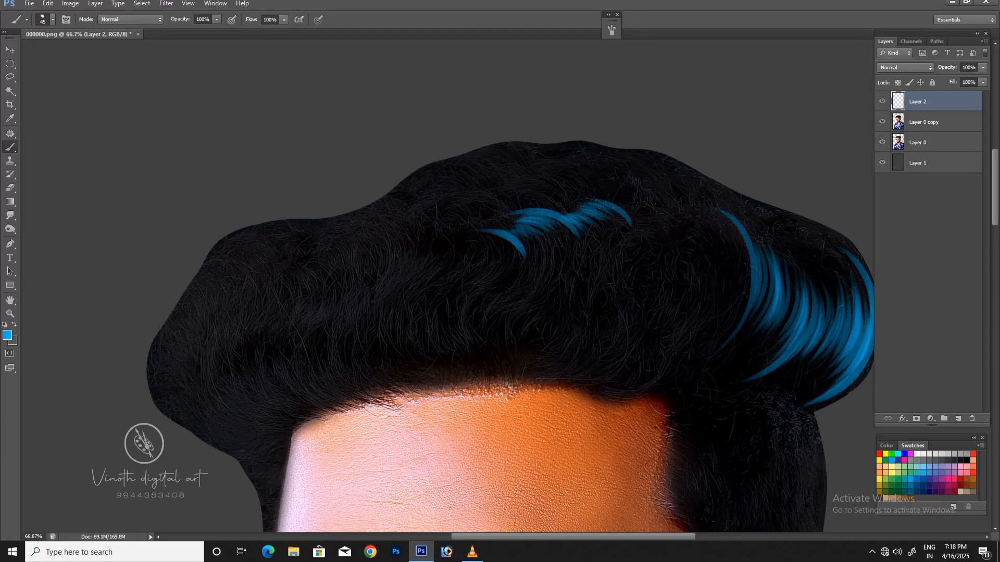
# - Try curved blue guides joined by zigzag fill strokes on the front hair above the forehead, then undo them all
pyautogui.moveTo(330, 329); pyautogui.dragTo(367, 353)
pyautogui.moveTo(389, 297); pyautogui.dragTo(419, 319)
pyautogui.moveTo(347, 333)
pyautogui.mouseDown()
pyautogui.moveTo(406, 304)
pyautogui.moveTo(443, 318)
pyautogui.mouseUp()
pyautogui.moveTo(473, 275)
pyautogui.mouseDown()
pyautogui.moveTo(486, 298)
pyautogui.moveTo(475, 286)
pyautogui.moveTo(484, 281)
pyautogui.moveTo(464, 312)
pyautogui.moveTo(434, 331)
pyautogui.mouseUp()
pyautogui.hotkey('ctrl', 'alt', 'z')
pyautogui.hotkey('ctrl', 'alt', 'z')
pyautogui.hotkey('ctrl', 'alt', 'z')
pyautogui.hotkey('ctrl', 'alt', 'z')
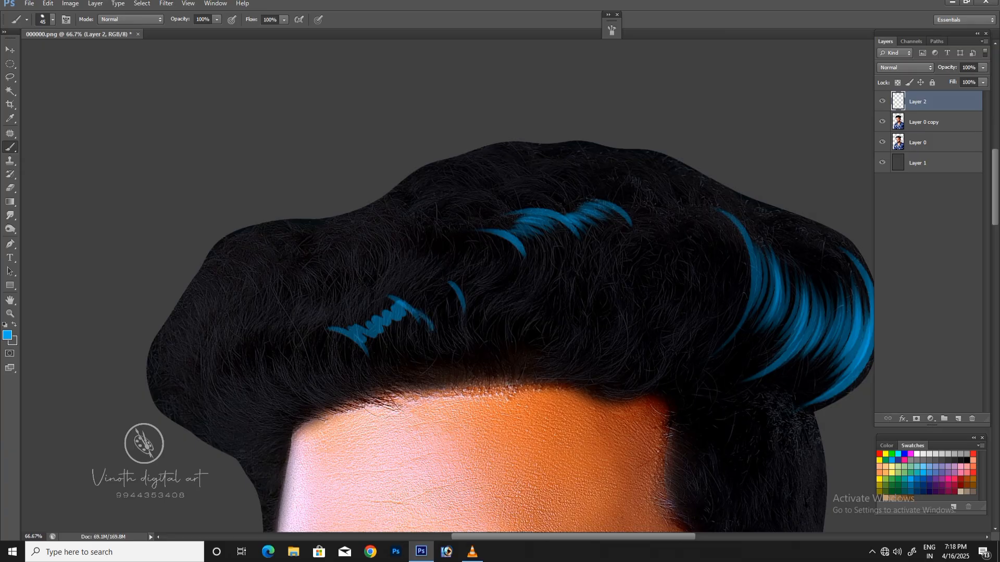
pyautogui.hotkey('ctrl', 'alt', 'z')
pyautogui.hotkey('ctrl', 'alt', 'z')
pyautogui.hotkey('ctrl', 'alt', 'z')
pyautogui.hotkey('ctrl', 'alt', 'z')
pyautogui.hotkey('ctrl', 'alt', 'z')
pyautogui.hotkey('ctrl', 'alt', 'z')
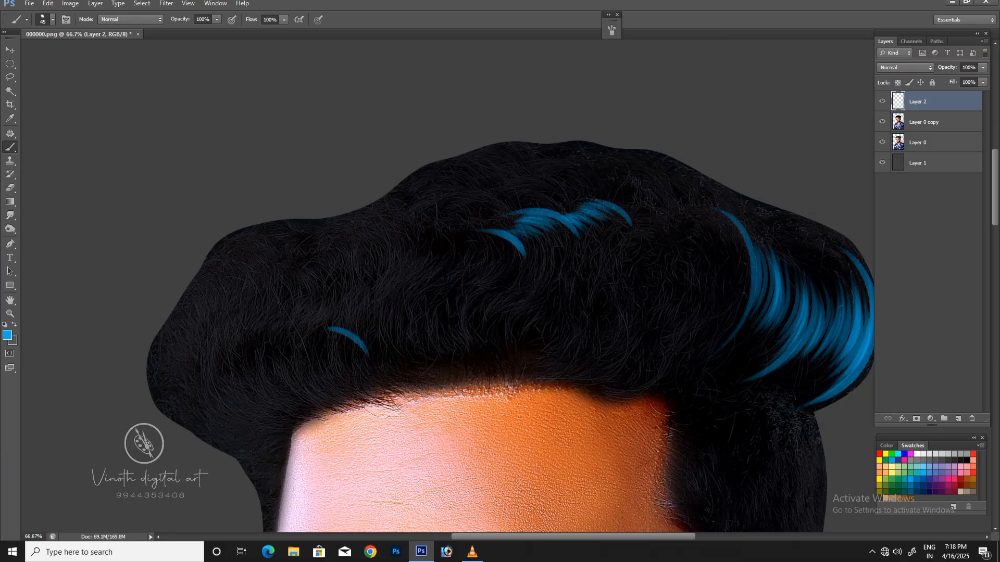
pyautogui.hotkey('ctrl', 'alt', 'z')
# - Try a V-shaped blue mark below the crown strokes and another stroke beside them, undoing both
pyautogui.moveTo(482, 252)
pyautogui.mouseDown()
pyautogui.moveTo(490, 266)
pyautogui.moveTo(517, 250)
pyautogui.mouseUp()
pyautogui.moveTo(641, 214); pyautogui.dragTo(690, 201)
pyautogui.hotkey('ctrl', 'alt', 'z')
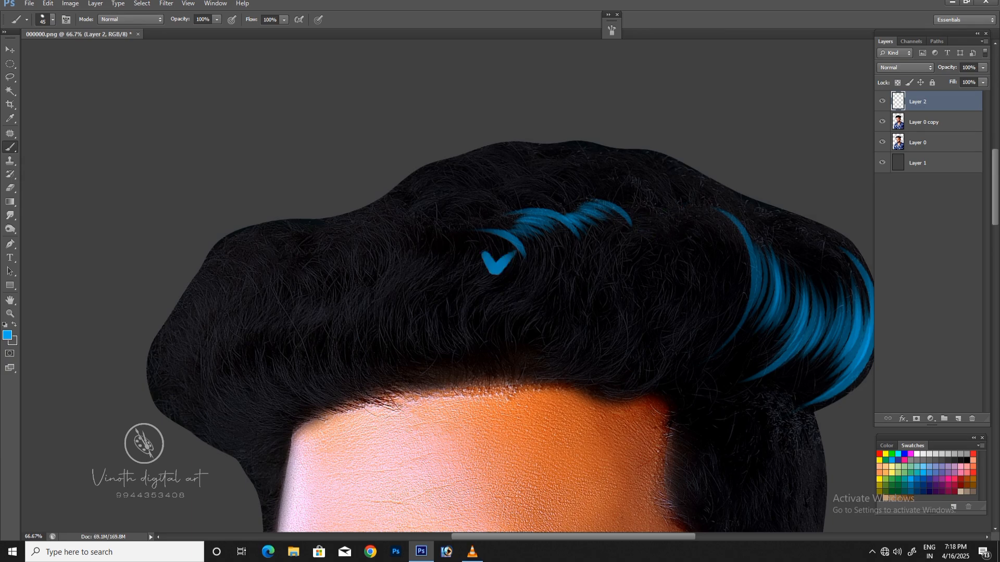
pyautogui.hotkey('ctrl', 'alt', 'z')
# - Draw a long curved blue stroke from the tip of the third crown curve back over the painted cluster
pyautogui.moveTo(627, 223); pyautogui.dragTo(508, 193)
pyautogui.hotkey('ctrl', 'alt', 'z')
pyautogui.moveTo(628, 223); pyautogui.dragTo(508, 193)
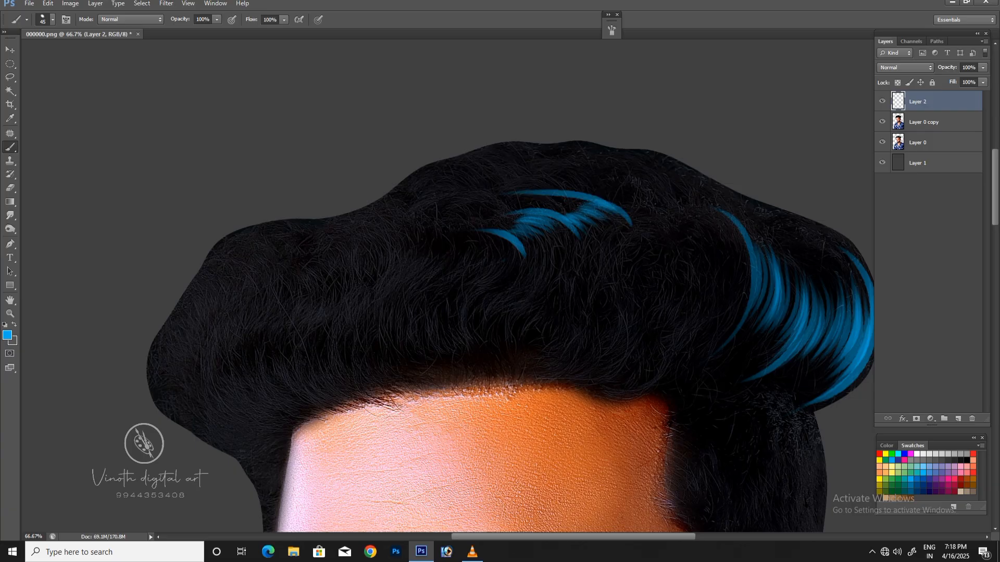
# - Paint tapered blue hair strokes above the long curve and continue them along the top edge of the hair towards the back
pyautogui.moveTo(573, 183)
pyautogui.mouseDown()
pyautogui.moveTo(525, 191)
pyautogui.moveTo(591, 174)
pyautogui.mouseUp()
pyautogui.moveTo(591, 165); pyautogui.dragTo(540, 174)
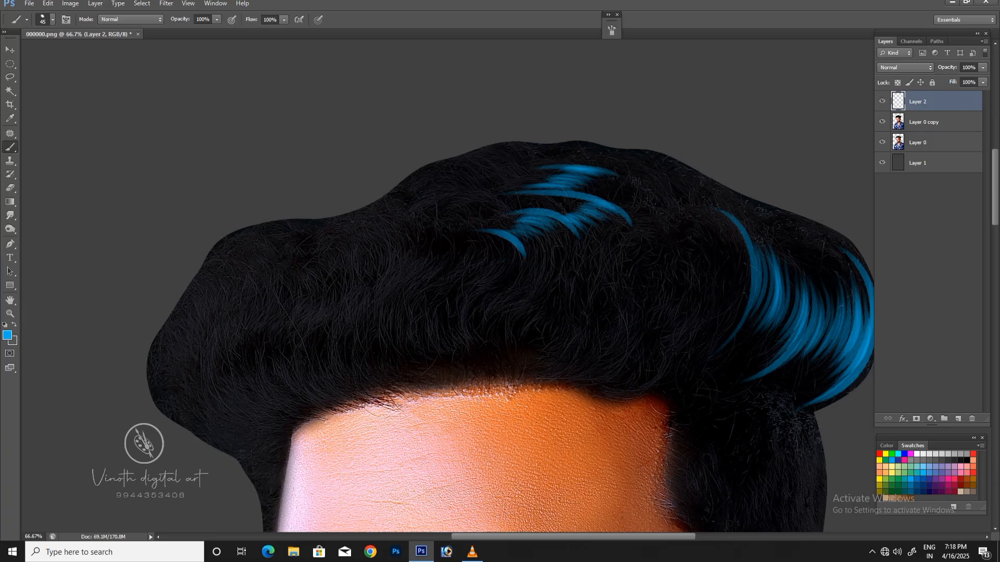
pyautogui.moveTo(681, 169); pyautogui.dragTo(638, 155)
pyautogui.moveTo(639, 166)
pyautogui.mouseDown()
pyautogui.moveTo(601, 168)
pyautogui.moveTo(618, 168)
pyautogui.mouseUp()
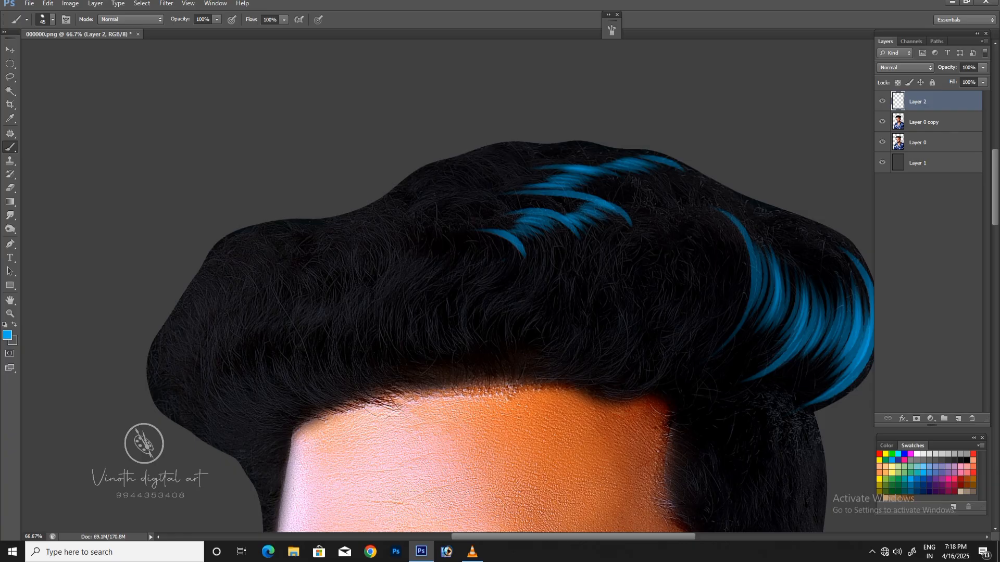
# - Label the back lock with a circled 1 and the crown lock with a circled 2 in blue
pyautogui.scroll(-1, 521, 255)
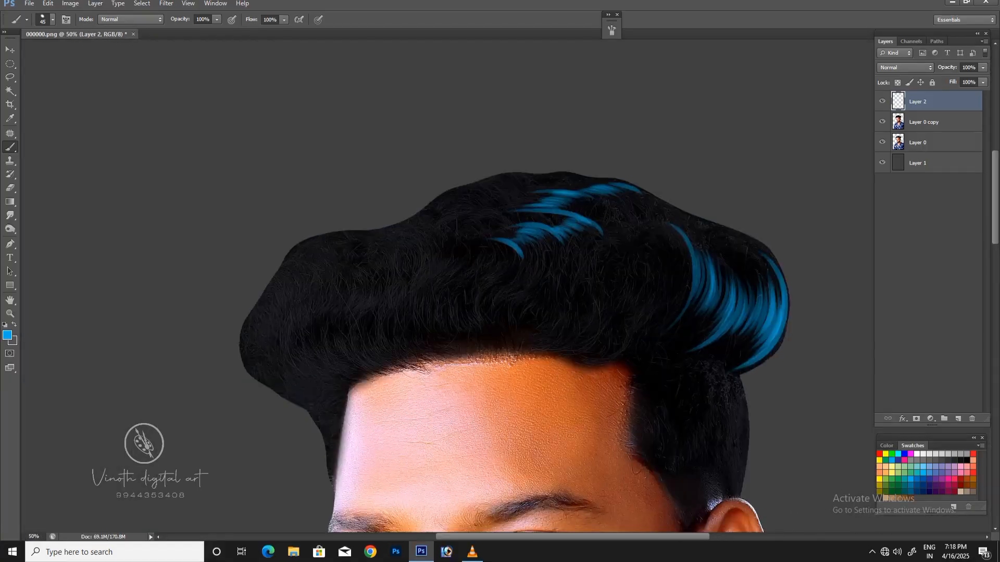
pyautogui.moveTo(653, 251)
pyautogui.mouseDown()
pyautogui.moveTo(646, 284)
pyautogui.moveTo(677, 255)
pyautogui.mouseUp()
pyautogui.moveTo(499, 171)
pyautogui.mouseDown()
pyautogui.moveTo(521, 180)
pyautogui.moveTo(526, 160)
pyautogui.mouseUp()
pyautogui.moveTo(541, 148); pyautogui.dragTo(537, 143)
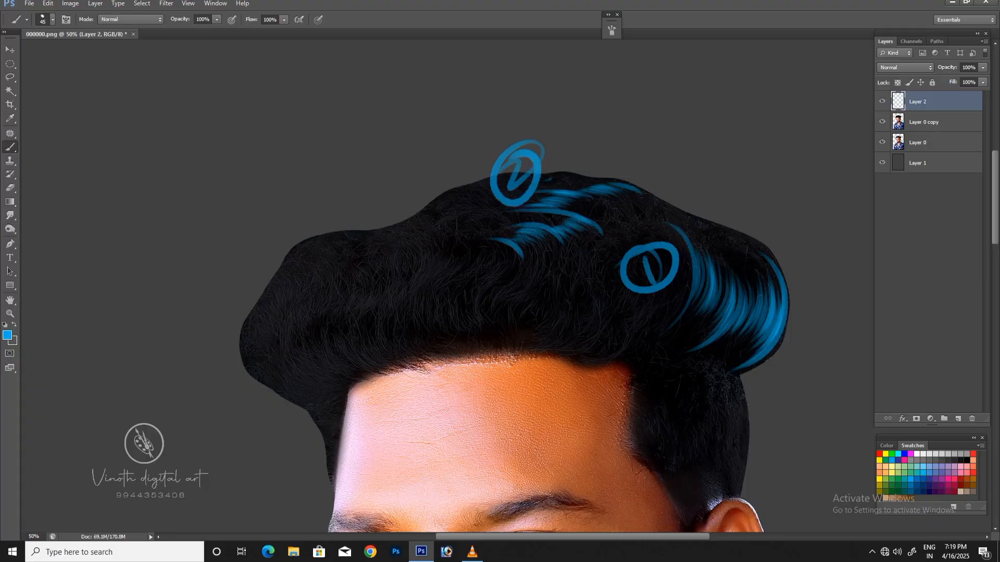
# - Try three rows of blue zigzag strokes across the front hair above the forehead, undoing them all
pyautogui.scroll(1, 305, 282)
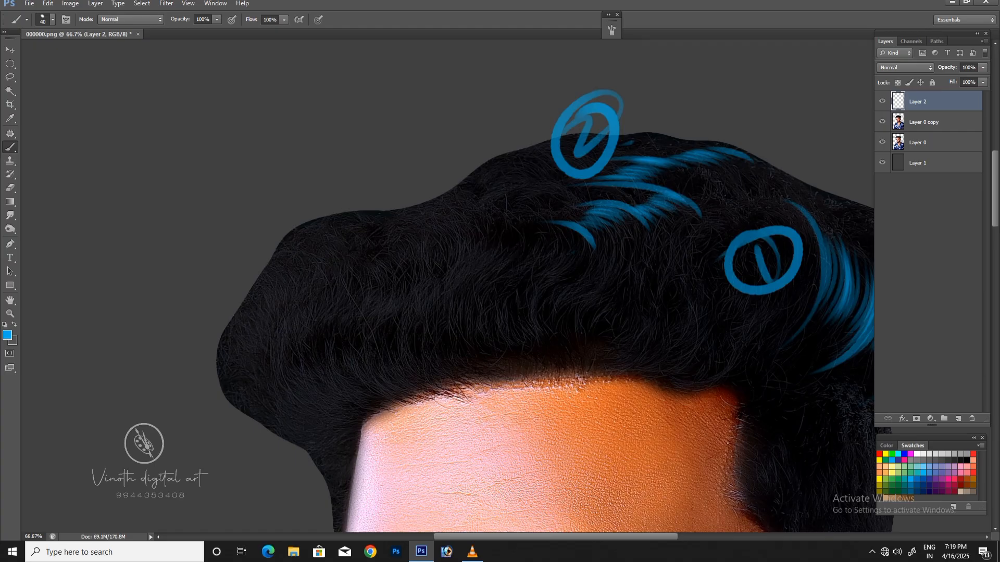
pyautogui.moveTo(544, 353)
pyautogui.mouseDown()
pyautogui.moveTo(506, 344)
pyautogui.moveTo(397, 357)
pyautogui.mouseUp()
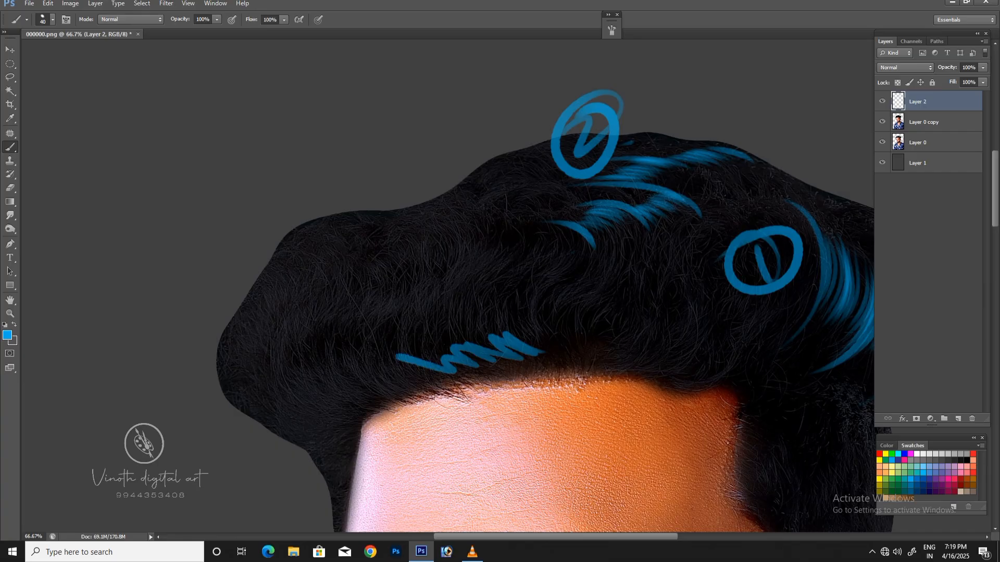
pyautogui.moveTo(388, 218)
pyautogui.mouseDown()
pyautogui.moveTo(448, 251)
pyautogui.moveTo(497, 246)
pyautogui.mouseUp()
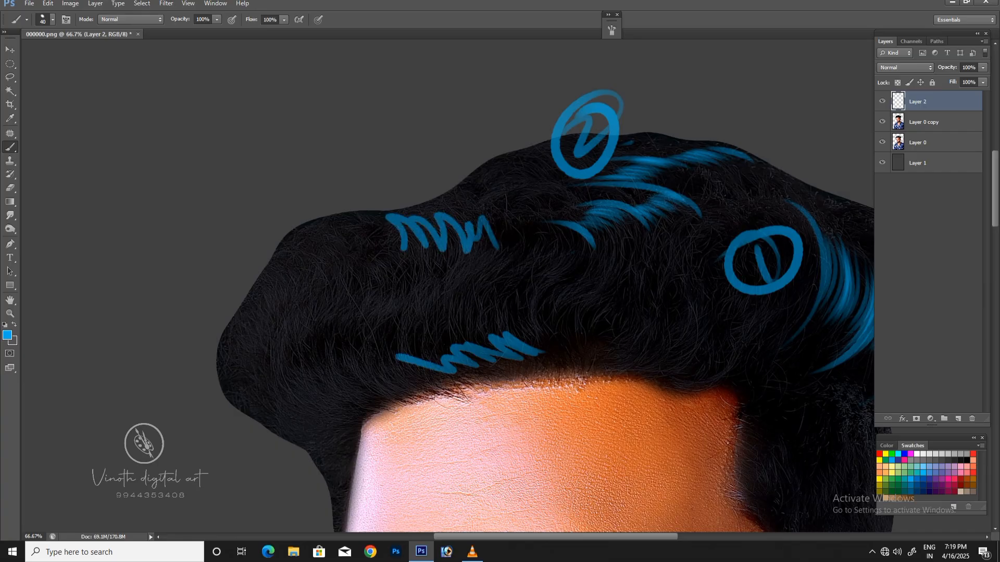
pyautogui.moveTo(367, 312)
pyautogui.mouseDown()
pyautogui.moveTo(395, 298)
pyautogui.moveTo(445, 314)
pyautogui.moveTo(553, 285)
pyautogui.mouseUp()
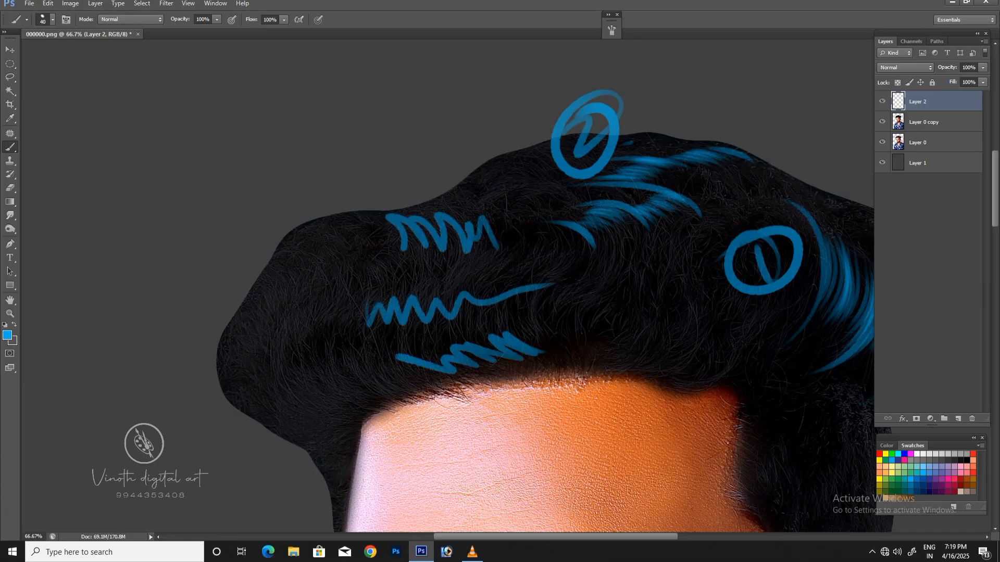
pyautogui.hotkey('ctrl', 'alt', 'z')
pyautogui.hotkey('ctrl', 'alt', 'z')
pyautogui.hotkey('ctrl', 'alt', 'z')
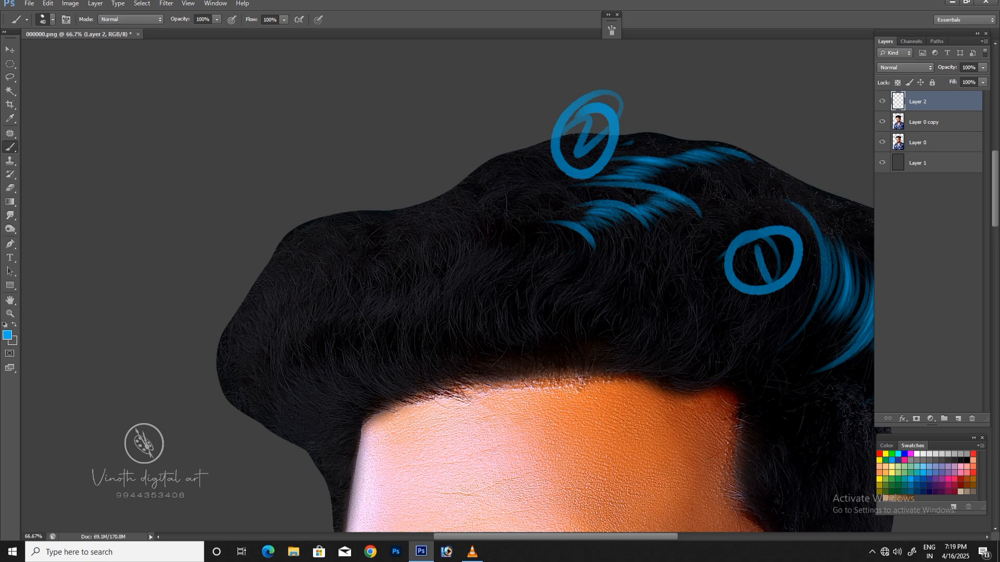
# - Draw a row of four curved, tapered blue guide strokes on the front hair above the hairline
pyautogui.moveTo(524, 273); pyautogui.dragTo(544, 360)
pyautogui.moveTo(461, 268); pyautogui.dragTo(490, 367)
pyautogui.moveTo(390, 320)
pyautogui.mouseDown()
pyautogui.moveTo(436, 368)
pyautogui.moveTo(357, 383)
pyautogui.moveTo(325, 344)
pyautogui.mouseUp()
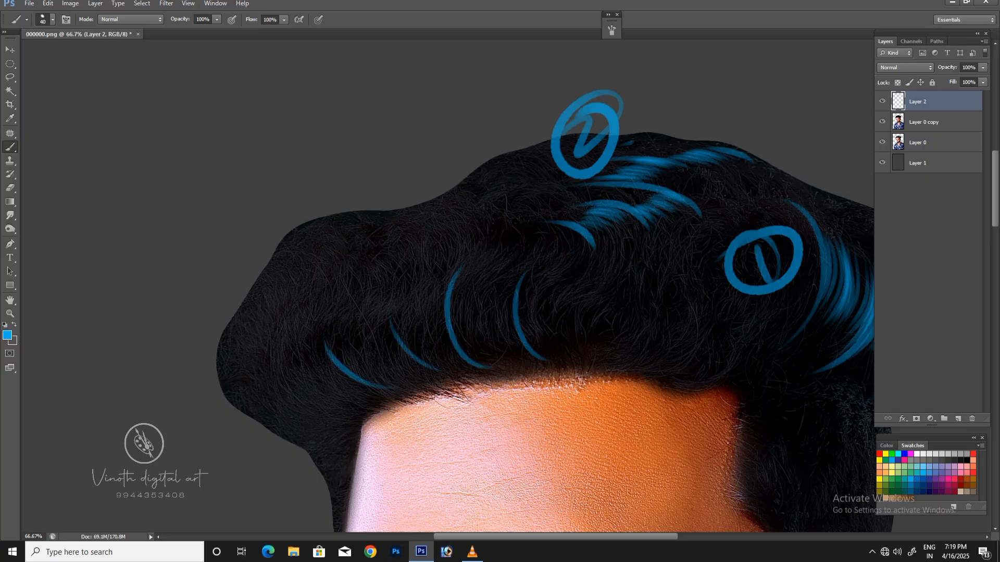
# - Try short fill strokes at the base between the two tallest front guides, undoing them
pyautogui.moveTo(462, 346)
pyautogui.mouseDown()
pyautogui.moveTo(482, 361)
pyautogui.moveTo(519, 360)
pyautogui.mouseUp()
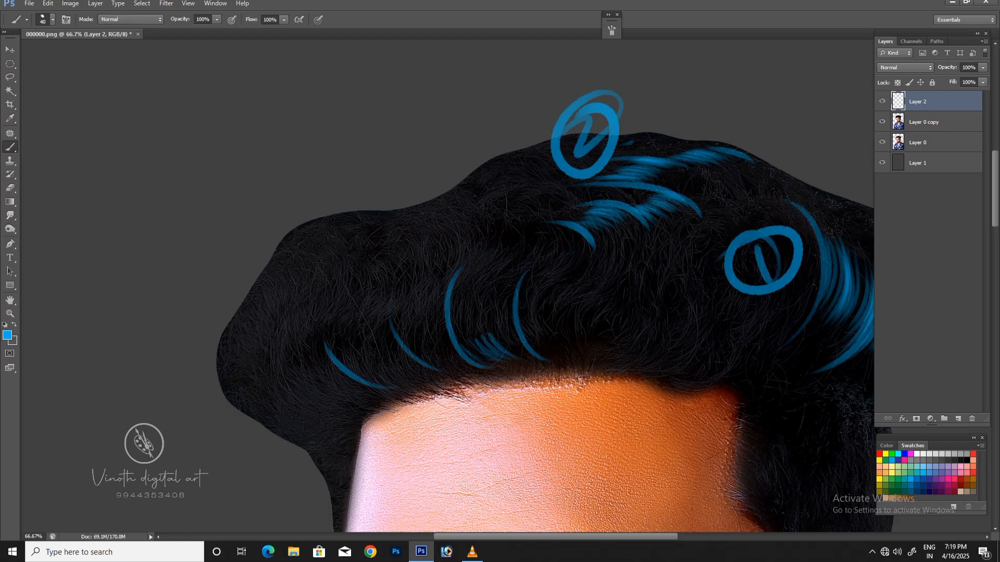
pyautogui.hotkey('ctrl', 'alt', 'z')
pyautogui.hotkey('ctrl', 'alt', 'z')
pyautogui.hotkey('ctrl', 'alt', 'z')
pyautogui.hotkey('ctrl', 'alt', 'z')
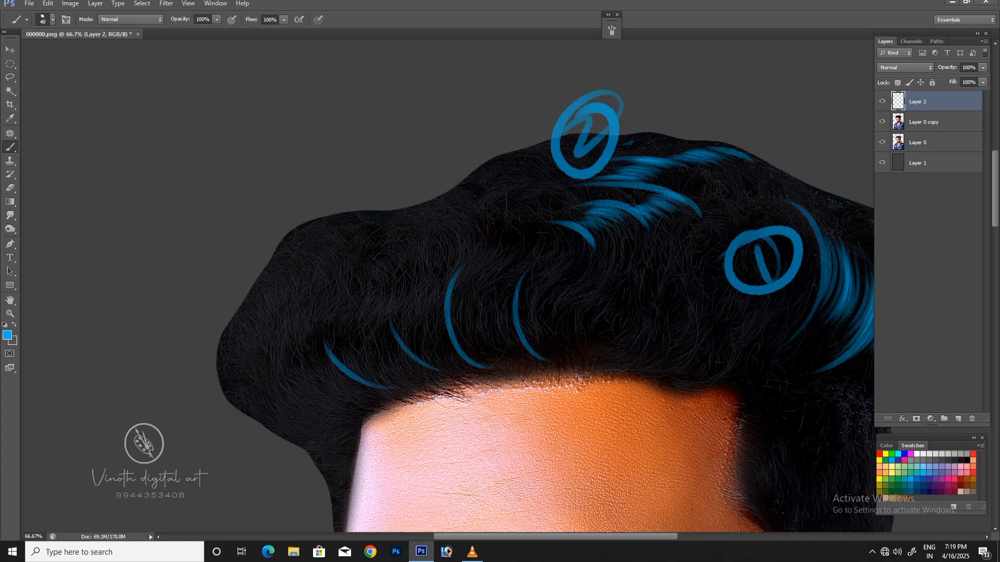
# - Fill the lower ends of the front guides with short tapered blue strokes, continuing along the hairline to the foremost guide
pyautogui.moveTo(509, 325)
pyautogui.mouseDown()
pyautogui.moveTo(530, 358)
pyautogui.moveTo(522, 354)
pyautogui.mouseUp()
pyautogui.moveTo(497, 331)
pyautogui.mouseDown()
pyautogui.moveTo(518, 354)
pyautogui.moveTo(490, 363)
pyautogui.mouseUp()
pyautogui.moveTo(461, 336); pyautogui.dragTo(492, 364)
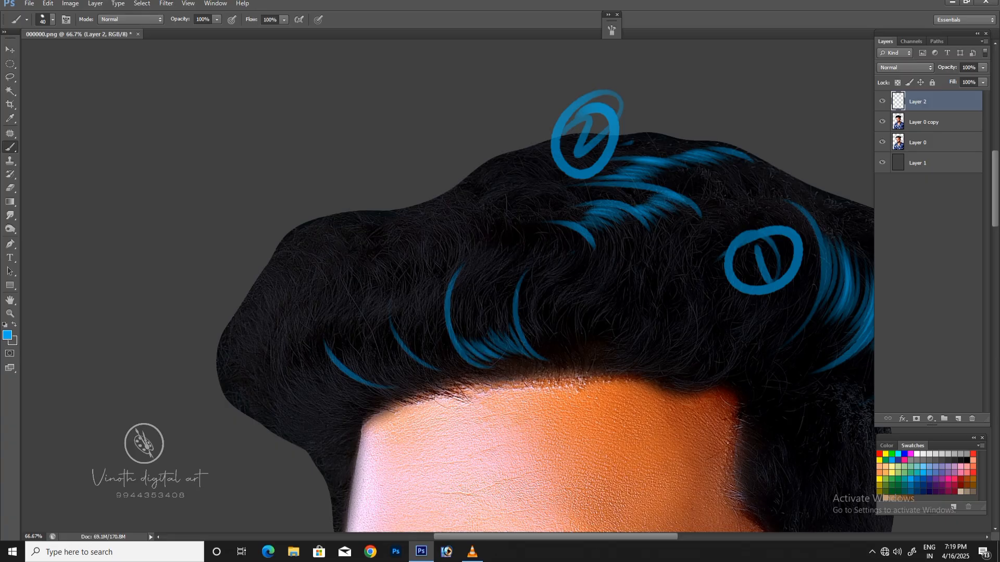
pyautogui.moveTo(439, 339)
pyautogui.mouseDown()
pyautogui.moveTo(463, 363)
pyautogui.moveTo(422, 369)
pyautogui.moveTo(420, 385)
pyautogui.mouseUp()
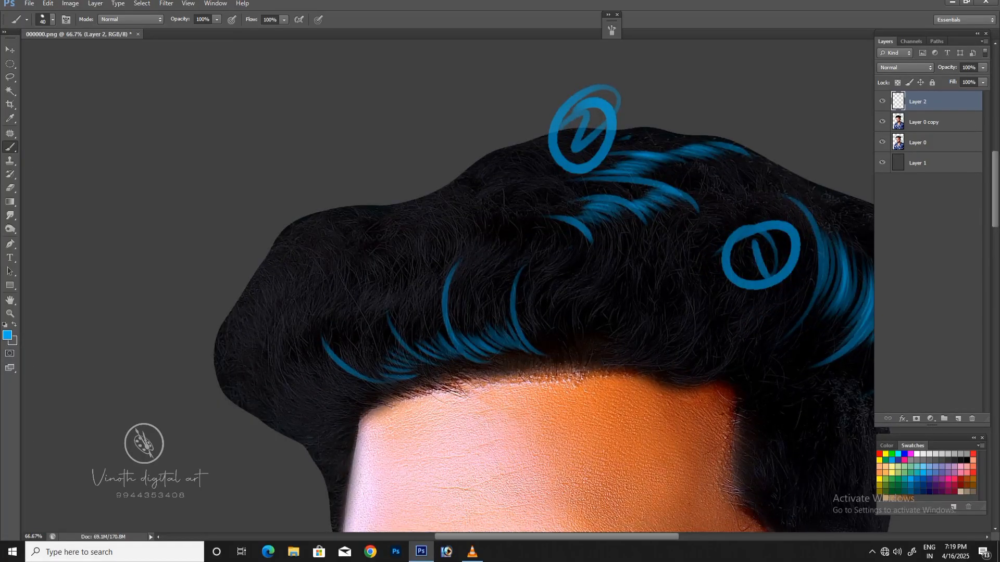
# - Paint a second band of short tapered blue strokes from the upper ends of the tallest guides towards the front of the hair
pyautogui.moveTo(464, 260)
pyautogui.mouseDown()
pyautogui.moveTo(456, 279)
pyautogui.moveTo(490, 287)
pyautogui.mouseUp()
pyautogui.moveTo(518, 255); pyautogui.dragTo(501, 278)
pyautogui.moveTo(520, 259); pyautogui.dragTo(510, 287)
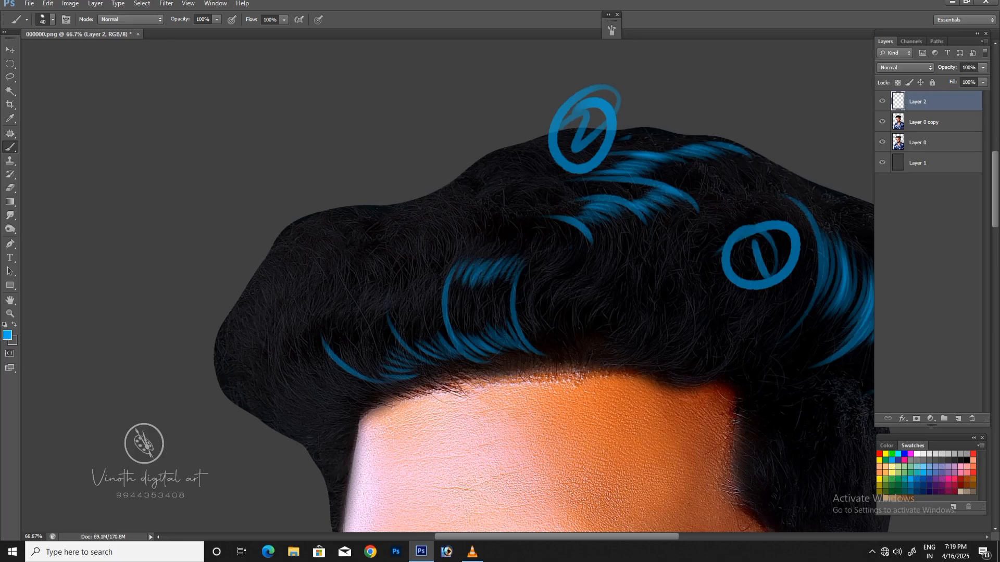
pyautogui.moveTo(399, 277)
pyautogui.mouseDown()
pyautogui.moveTo(391, 310)
pyautogui.moveTo(409, 314)
pyautogui.mouseUp()
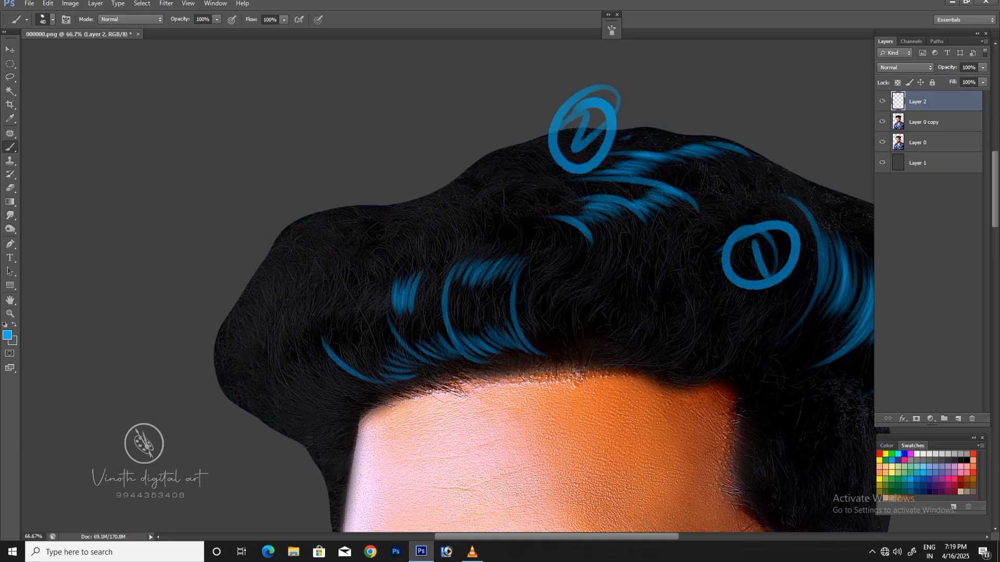
pyautogui.moveTo(430, 273); pyautogui.dragTo(422, 309)
pyautogui.moveTo(439, 271)
pyautogui.mouseDown()
pyautogui.moveTo(428, 305)
pyautogui.moveTo(437, 302)
pyautogui.mouseUp()
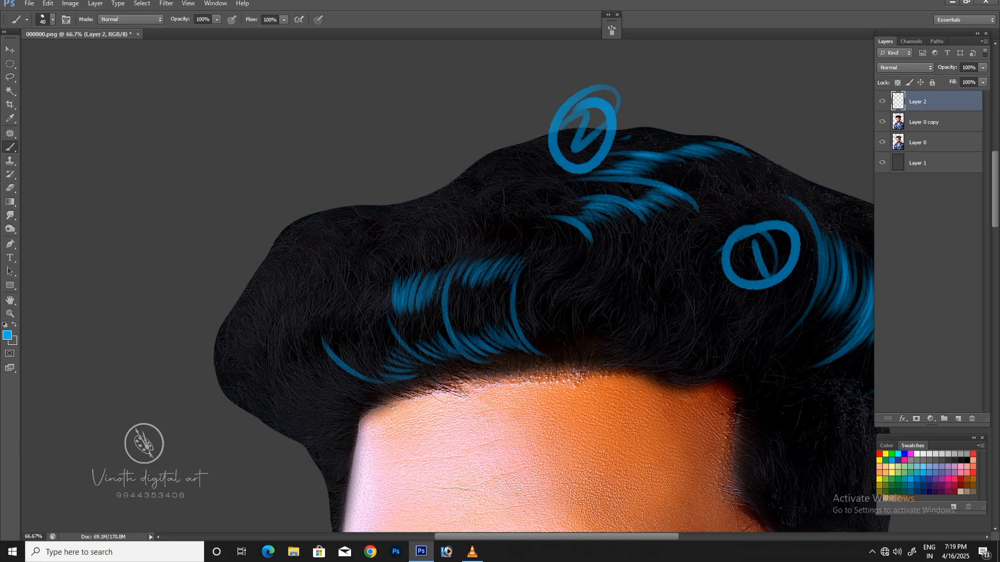
pyautogui.moveTo(349, 296)
pyautogui.mouseDown()
pyautogui.moveTo(344, 327)
pyautogui.moveTo(358, 321)
pyautogui.mouseUp()
pyautogui.moveTo(374, 285)
pyautogui.mouseDown()
pyautogui.moveTo(367, 313)
pyautogui.moveTo(380, 320)
pyautogui.moveTo(362, 327)
pyautogui.mouseUp()
pyautogui.moveTo(364, 296)
pyautogui.mouseDown()
pyautogui.moveTo(358, 326)
pyautogui.moveTo(341, 334)
pyautogui.mouseUp()
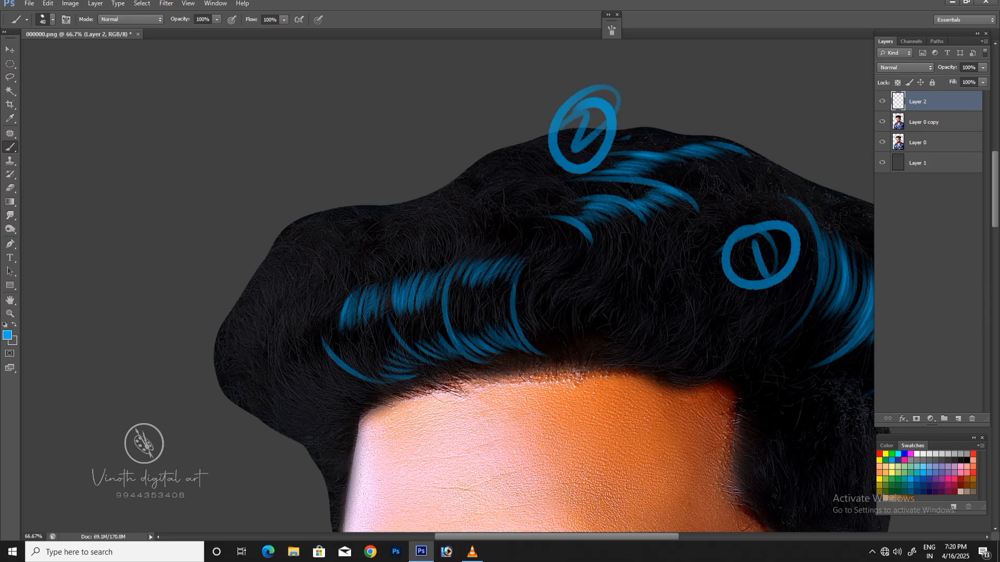
# - Try a long curved blue stroke from the top edge of the front hair down into the second band, undoing it
pyautogui.moveTo(431, 204); pyautogui.dragTo(449, 296)
pyautogui.hotkey('ctrl', '-')
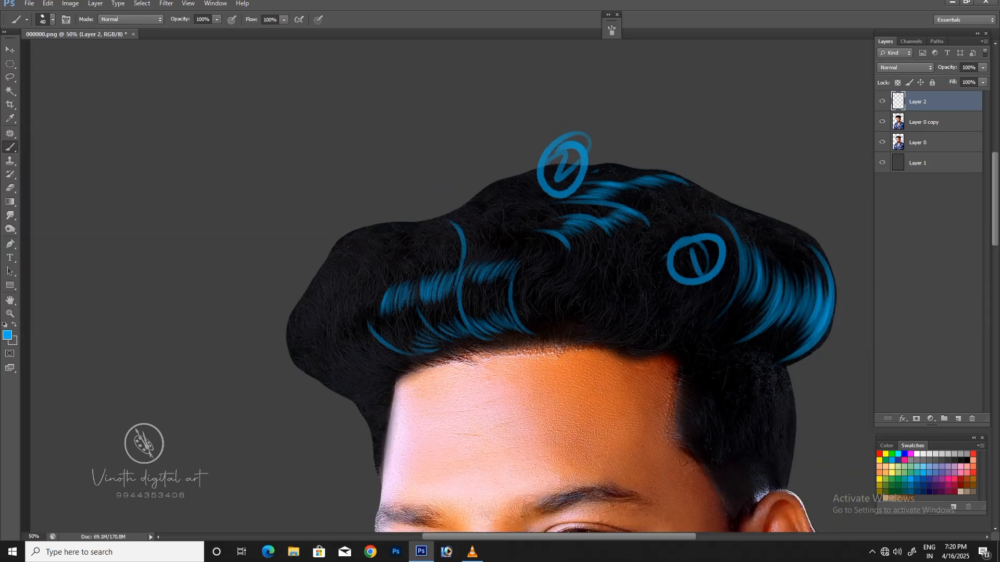
pyautogui.hotkey('ctrl', '+')
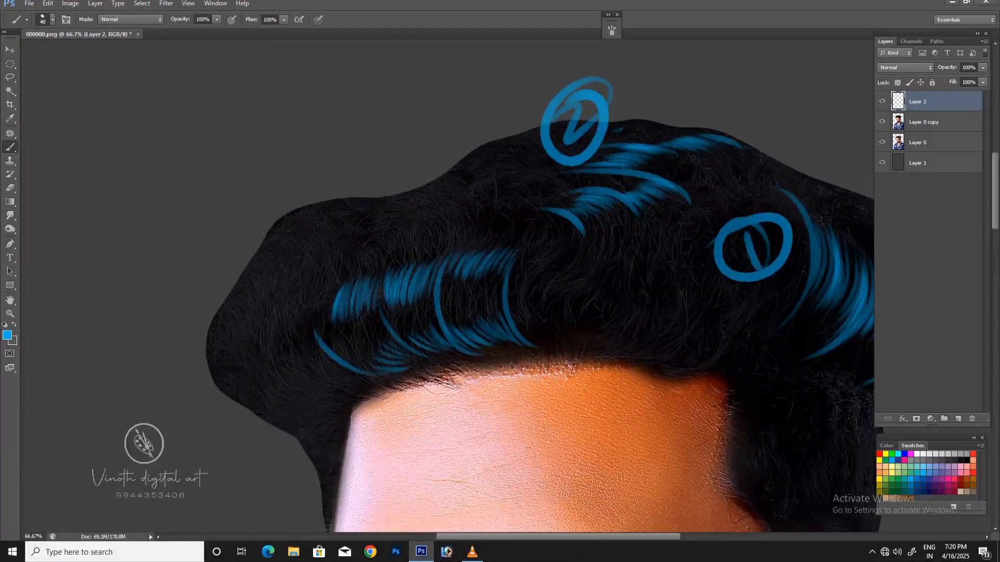
# - Paint a third band of curved, tapered blue strokes along the top edge of the front hair, working from the crown side forwards
pyautogui.moveTo(425, 200)
pyautogui.mouseDown()
pyautogui.moveTo(449, 223)
pyautogui.moveTo(466, 209)
pyautogui.moveTo(482, 221)
pyautogui.moveTo(476, 190)
pyautogui.mouseUp()
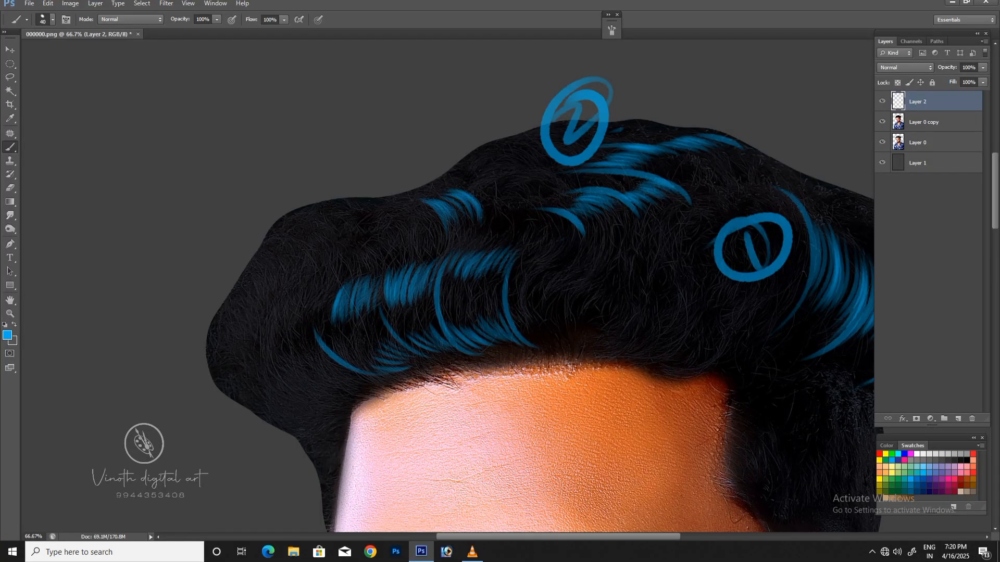
pyautogui.moveTo(344, 234)
pyautogui.mouseDown()
pyautogui.moveTo(371, 231)
pyautogui.moveTo(384, 243)
pyautogui.moveTo(394, 228)
pyautogui.mouseUp()
pyautogui.moveTo(369, 231); pyautogui.dragTo(401, 220)
pyautogui.moveTo(379, 238); pyautogui.dragTo(428, 207)
pyautogui.moveTo(364, 218); pyautogui.dragTo(388, 207)
pyautogui.moveTo(301, 271); pyautogui.dragTo(332, 263)
pyautogui.moveTo(320, 267)
pyautogui.mouseDown()
pyautogui.moveTo(348, 254)
pyautogui.moveTo(331, 252)
pyautogui.mouseUp()
pyautogui.moveTo(321, 257); pyautogui.dragTo(364, 233)
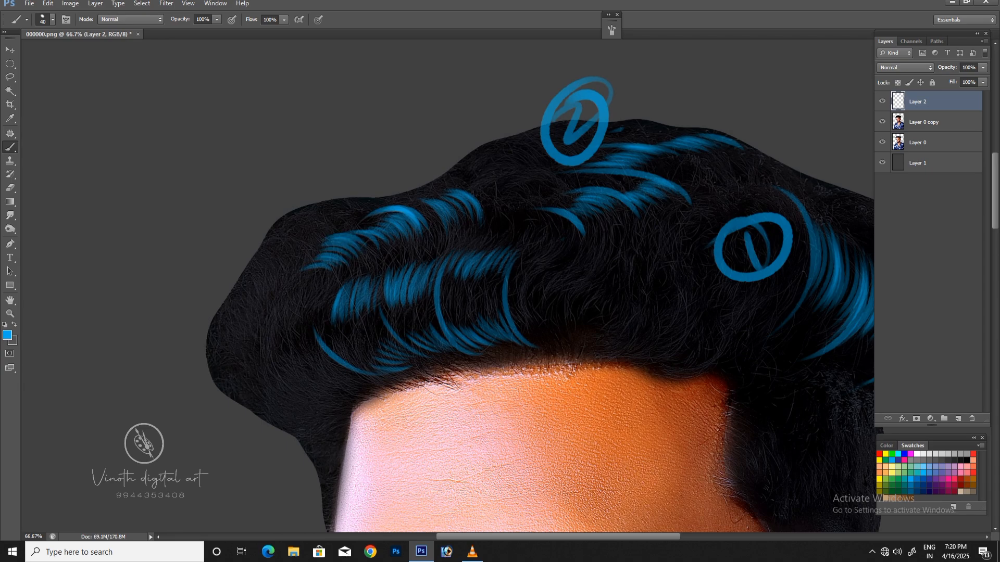
# - Link the top band of front hair to the band below it with thin curved blue strokes
pyautogui.moveTo(423, 252); pyautogui.dragTo(425, 231)
pyautogui.moveTo(388, 277); pyautogui.dragTo(399, 229)
pyautogui.hotkey('ctrl', '-')
pyautogui.hotkey('ctrl', '-')
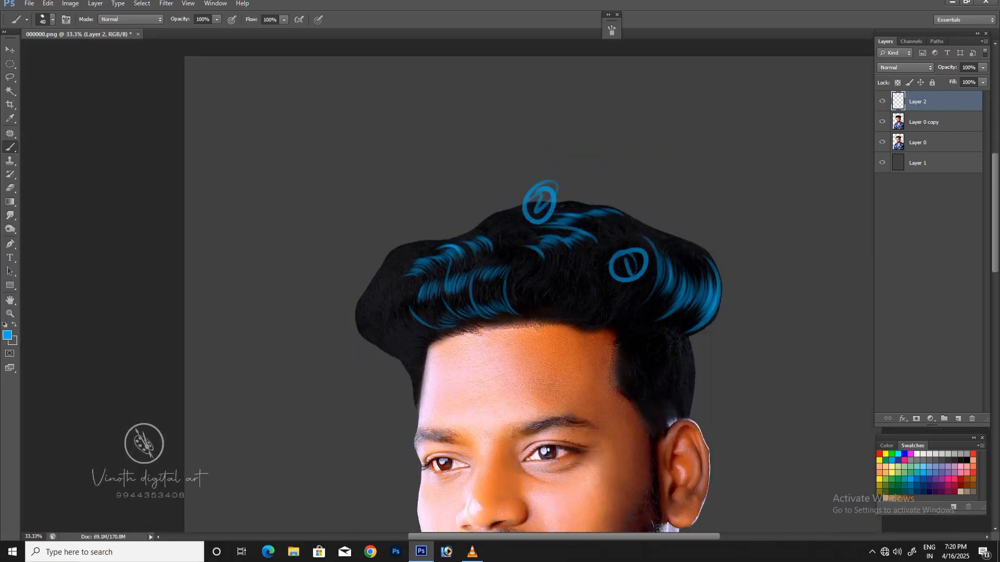
pyautogui.moveTo(414, 317)
pyautogui.mouseDown()
pyautogui.moveTo(521, 302)
pyautogui.moveTo(430, 281)
pyautogui.moveTo(516, 271)
pyautogui.moveTo(396, 270)
pyautogui.moveTo(421, 250)
pyautogui.mouseUp()
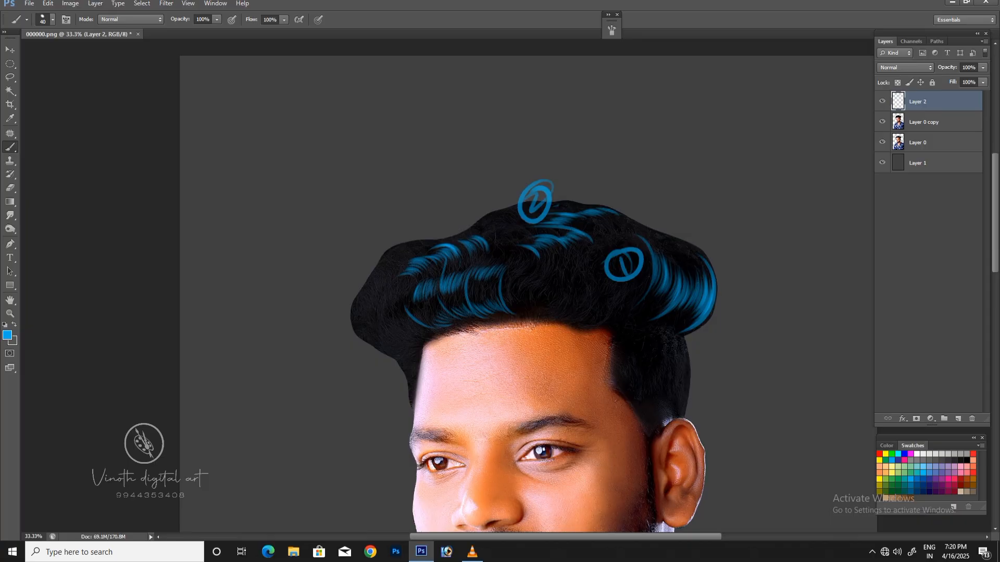
# - Try two curved, tapered blue strokes on the empty background beside the back of the hair, undoing both
pyautogui.hscroll(4, 448, 294)
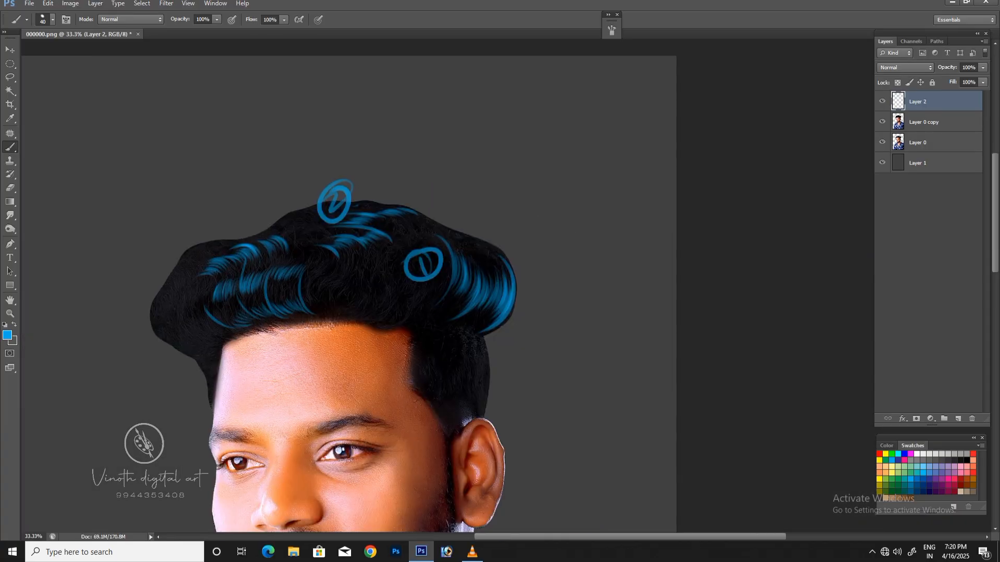
pyautogui.moveTo(459, 170); pyautogui.dragTo(480, 98)
pyautogui.moveTo(524, 215); pyautogui.dragTo(582, 117)
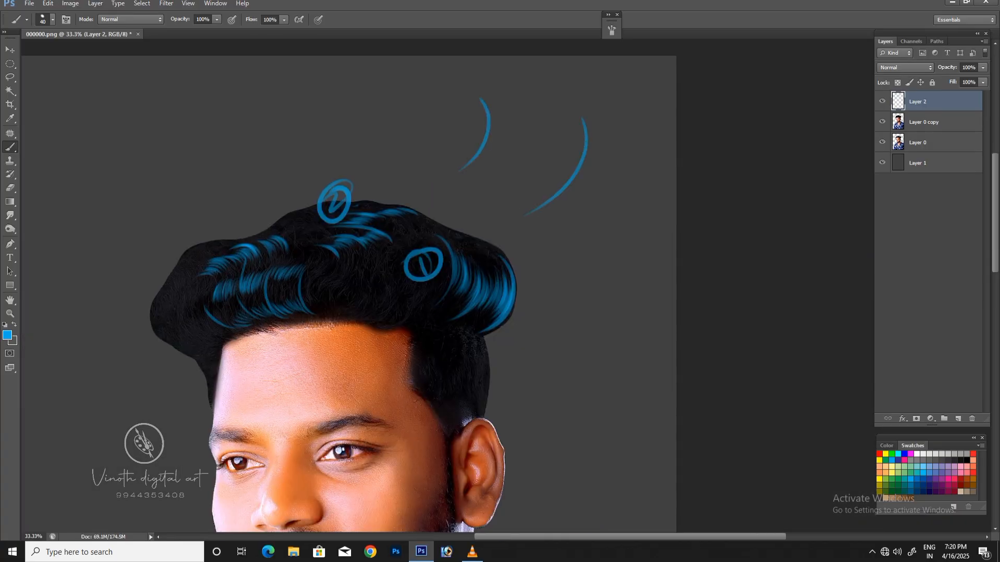
pyautogui.hotkey('ctrl', 'alt', 'z')
pyautogui.hotkey('ctrl', 'alt', 'z')
pyautogui.scroll(1, 497, 296)
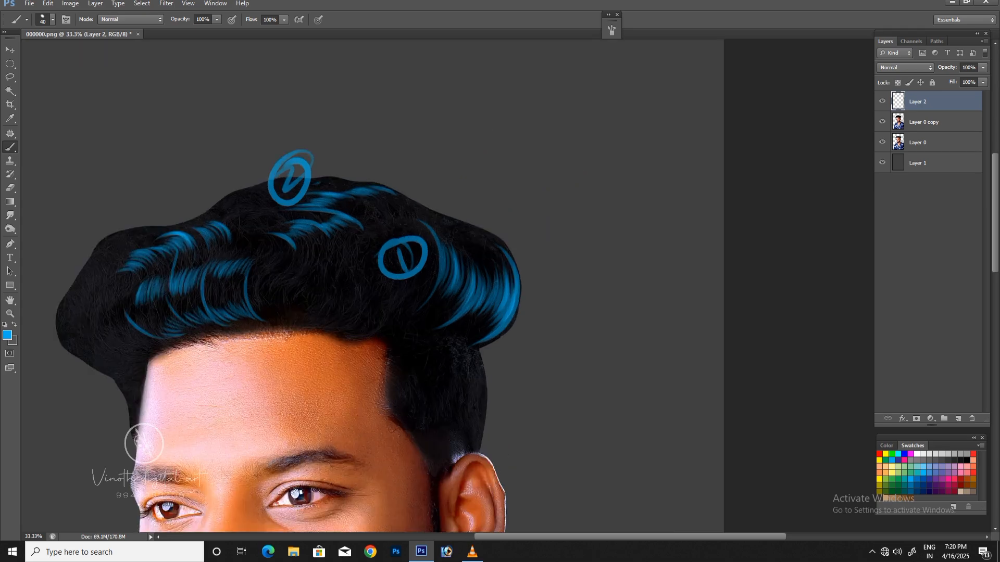
pyautogui.scroll(-1, 513, 268)
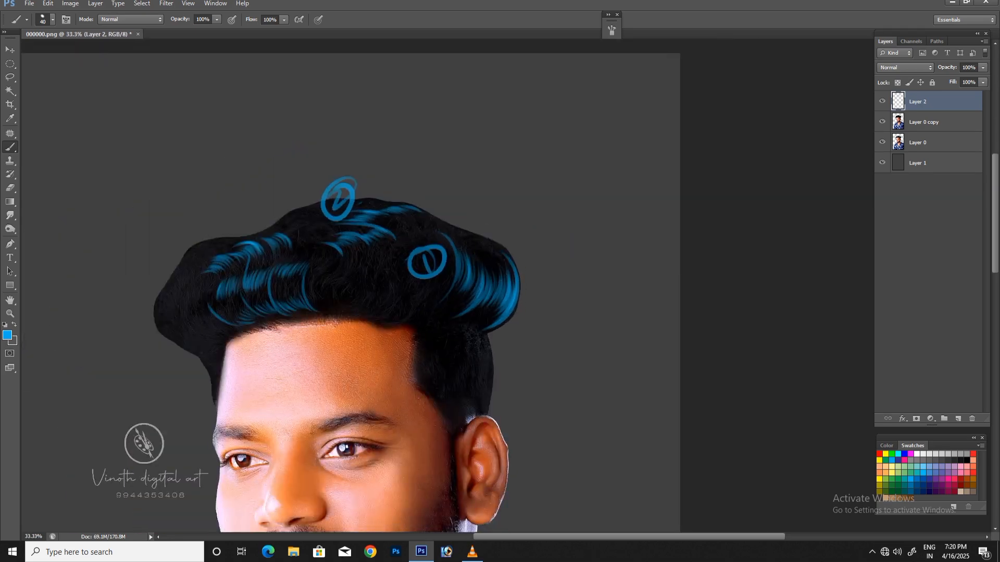
# - Try long tapered arcs sweeping up and away from the back of the head on the empty background, undoing them
pyautogui.moveTo(521, 237)
pyautogui.mouseDown()
pyautogui.moveTo(535, 154)
pyautogui.moveTo(565, 194)
pyautogui.moveTo(607, 140)
pyautogui.moveTo(662, 102)
pyautogui.mouseUp()
pyautogui.hotkey('ctrl', 'alt', 'z')
pyautogui.hotkey('ctrl', 'alt', 'z')
pyautogui.moveTo(555, 297); pyautogui.dragTo(660, 104)
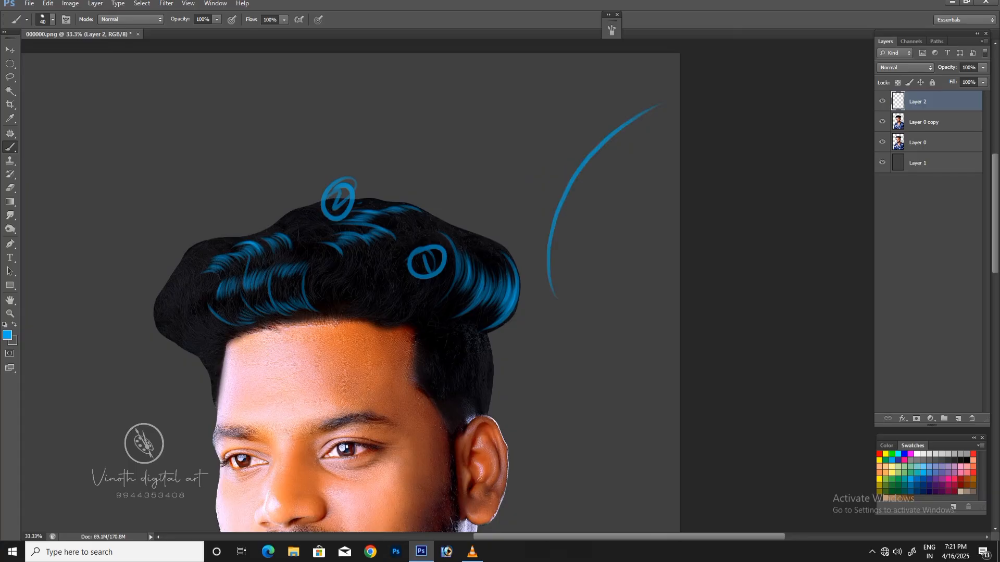
pyautogui.moveTo(573, 283); pyautogui.dragTo(606, 177)
pyautogui.hotkey('ctrl', 'alt', 'z')
pyautogui.hotkey('ctrl', 'alt', 'z')
# - Try a thick uniform blue arc beside a thin tapered one on the empty background, undoing both
pyautogui.moveTo(488, 228)
pyautogui.mouseDown()
pyautogui.moveTo(492, 213)
pyautogui.moveTo(628, 134)
pyautogui.mouseUp()
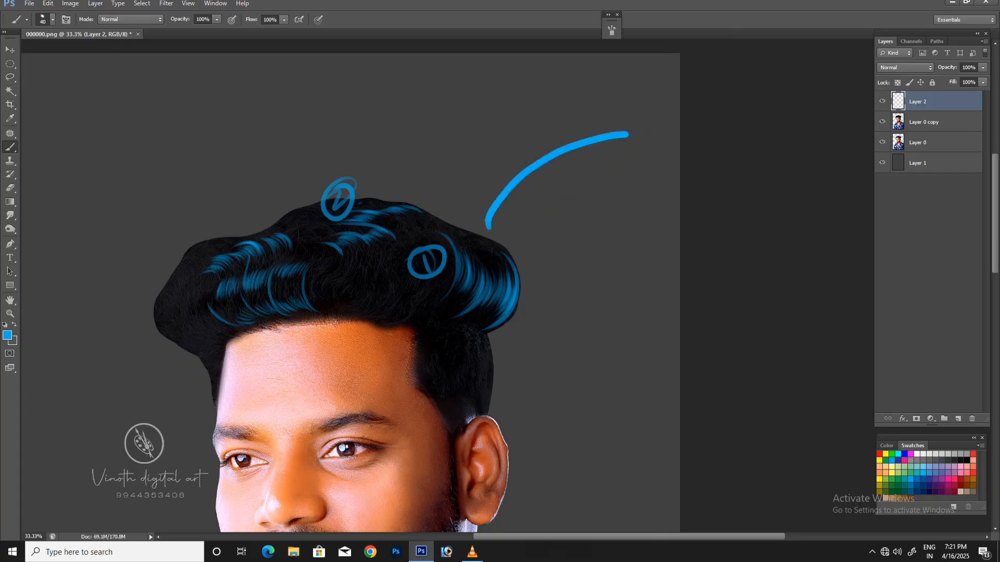
pyautogui.moveTo(548, 296); pyautogui.dragTo(668, 162)
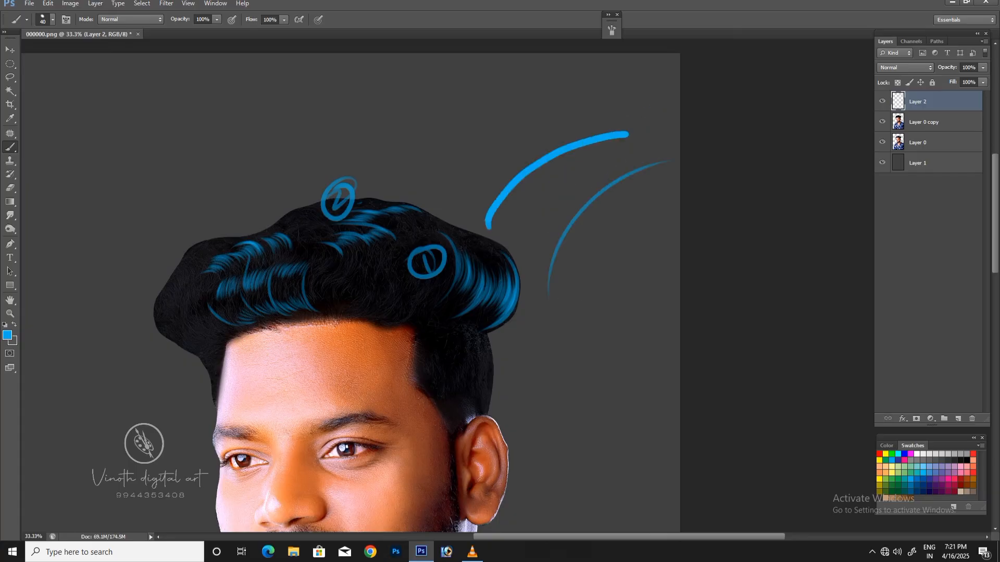
pyautogui.hotkey('ctrl', 'alt', 'z')
pyautogui.hotkey('ctrl', 'alt', 'z')
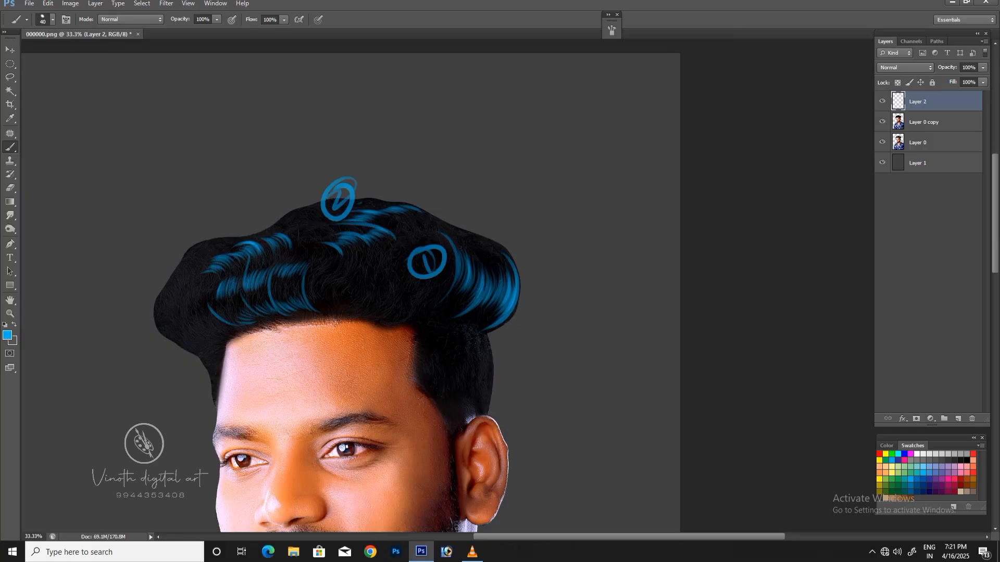
# - Try another blue stroke on the background just above the back of the hair, undoing it
pyautogui.moveTo(517, 152); pyautogui.dragTo(503, 208)
pyautogui.hotkey('ctrl', 'z')
pyautogui.hotkey('ctrl', '-')
pyautogui.hotkey('ctrl', '+')
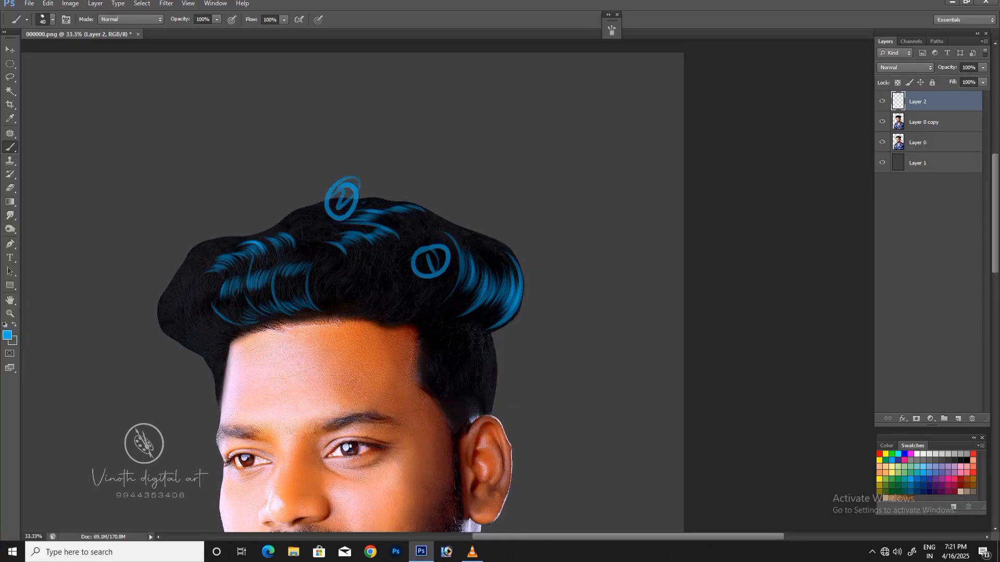
# - Try circling the lower band of front hair strokes with a blue ellipse, undo it and view the whole hairstyle
pyautogui.hscroll(-3, 468, 292)
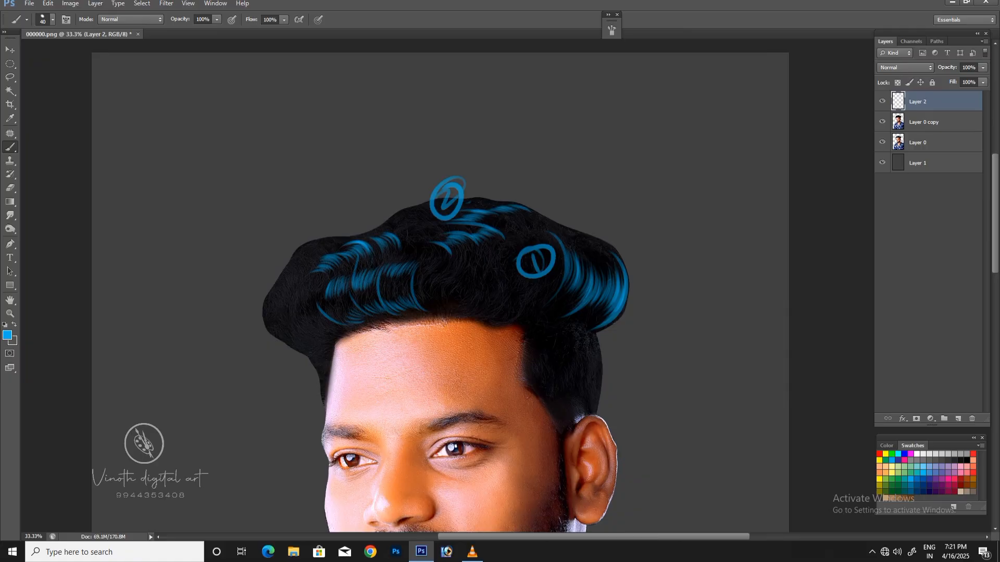
pyautogui.moveTo(364, 292)
pyautogui.mouseDown()
pyautogui.moveTo(339, 323)
pyautogui.moveTo(396, 263)
pyautogui.moveTo(334, 266)
pyautogui.mouseUp()
pyautogui.hotkey('ctrl', 'alt', 'z')
pyautogui.hotkey('ctrl', 'alt', 'z')
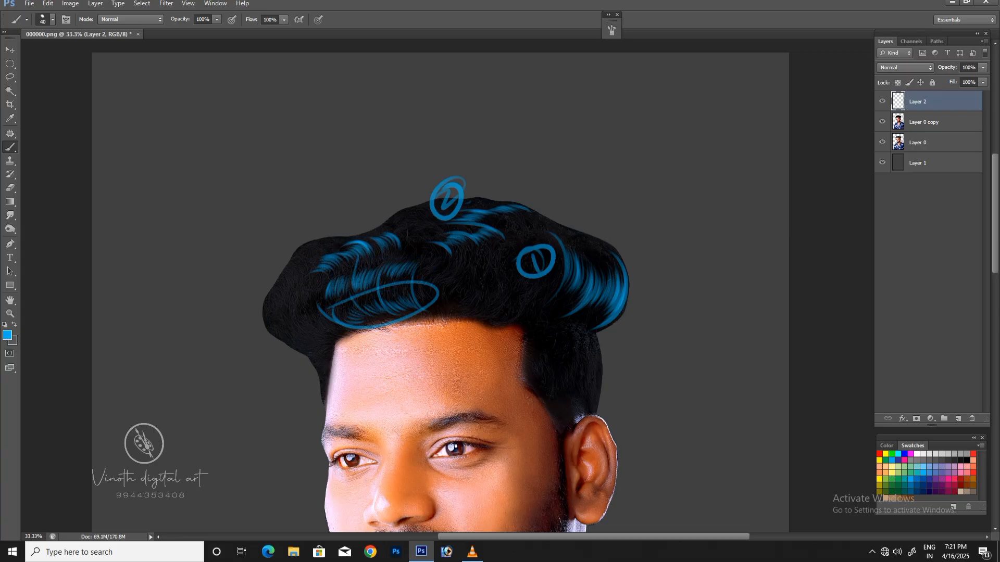
pyautogui.hotkey('ctrl', '-')
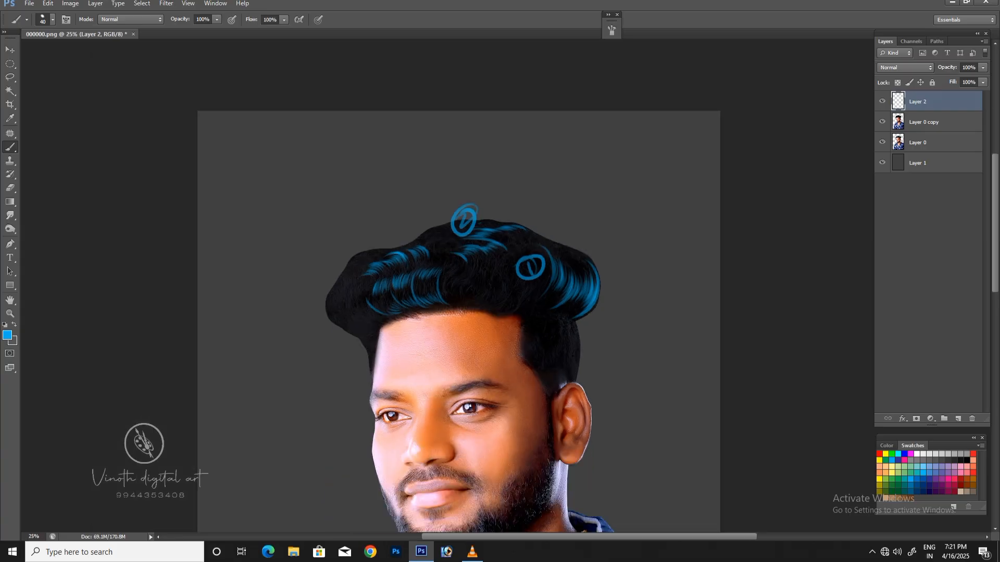
pyautogui.hotkey('ctrl', '+')
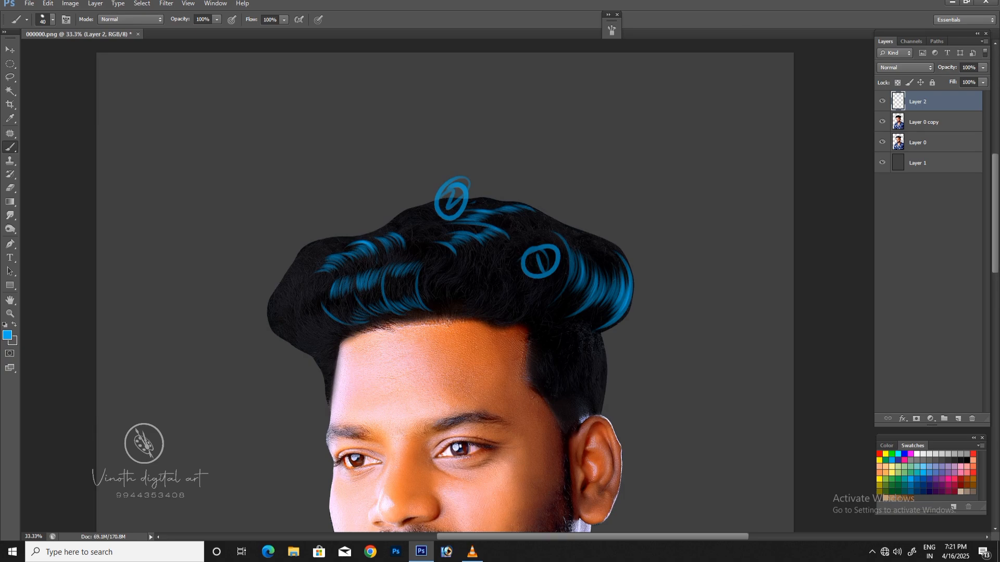
pyautogui.hotkey('ctrl', '-')
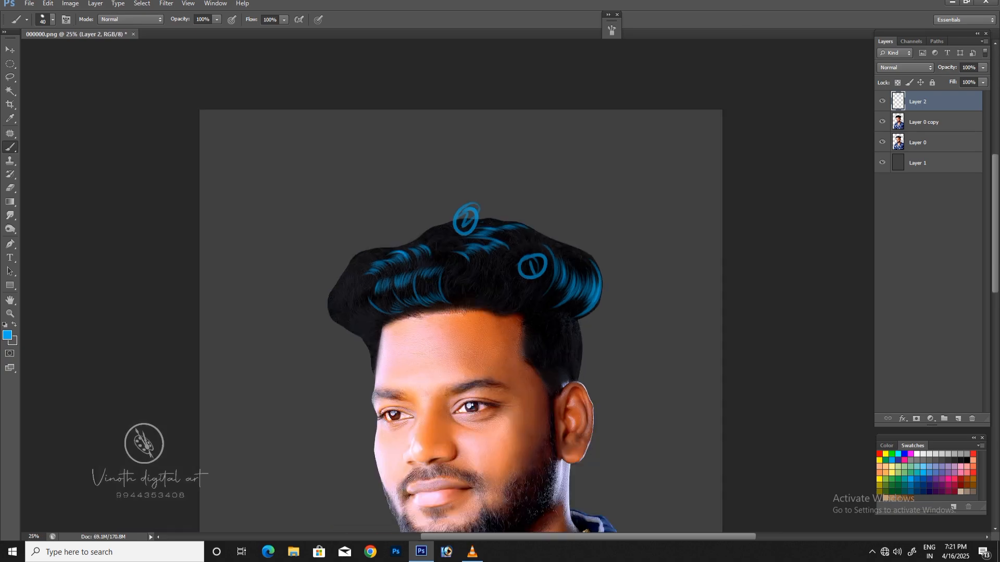